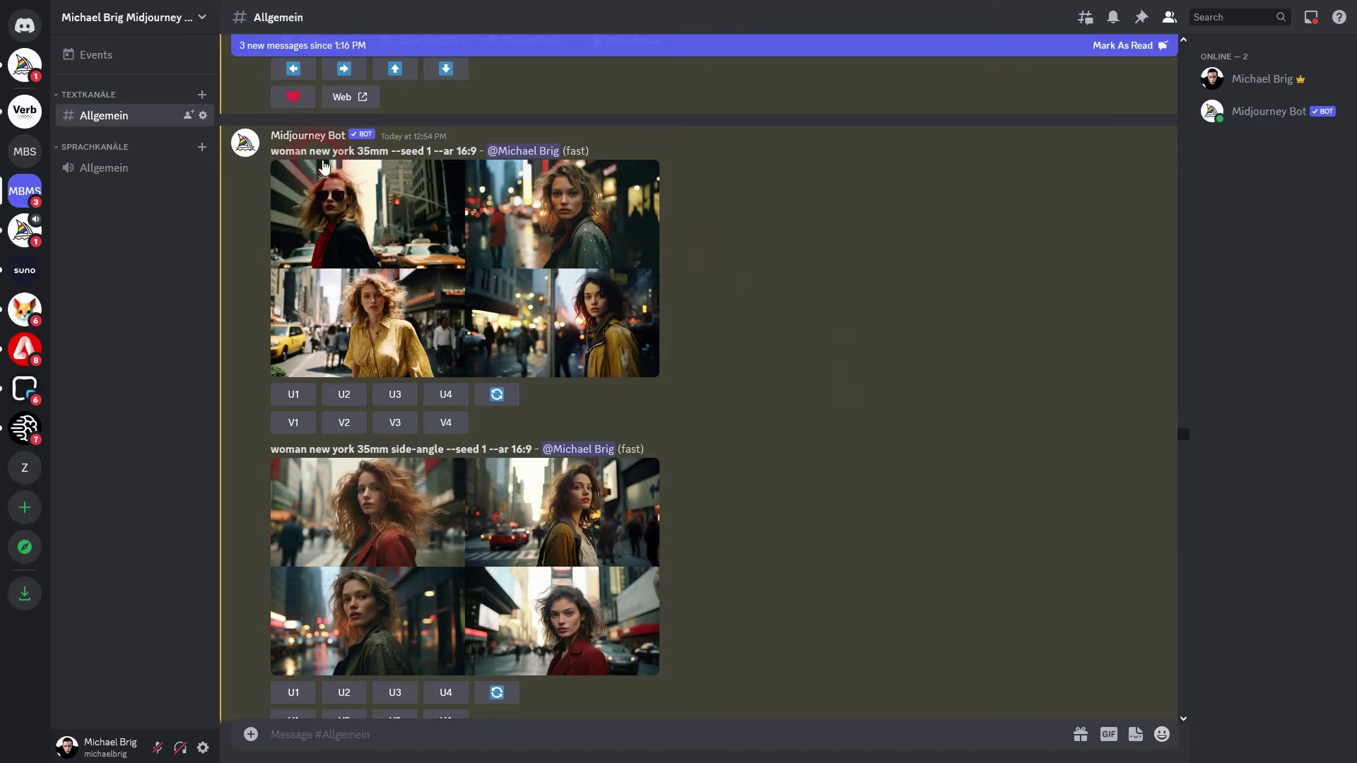
Step: Highlight the base prompt and 'side-angle' keyword, viewing each grid enlarged in turn
left_click_drag(285, 151, 464, 228)
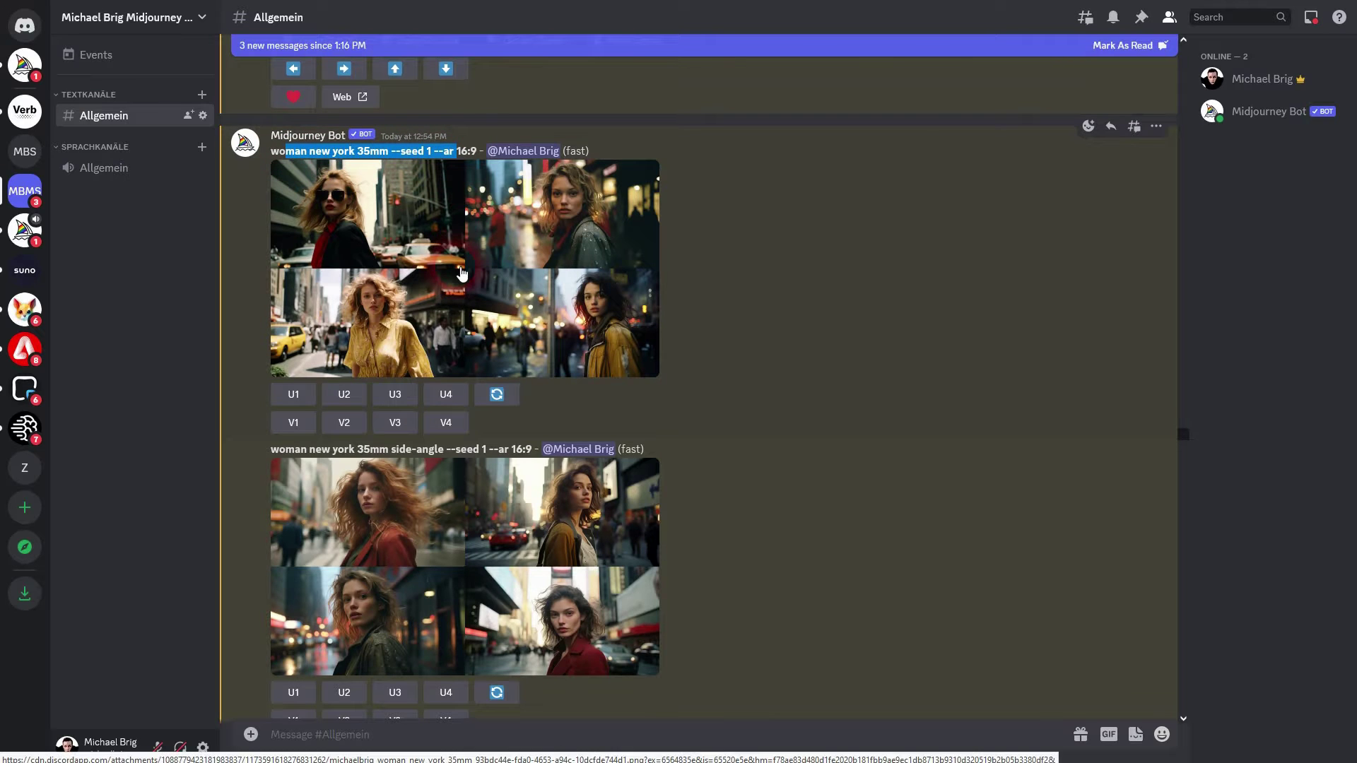
left_click(464, 228)
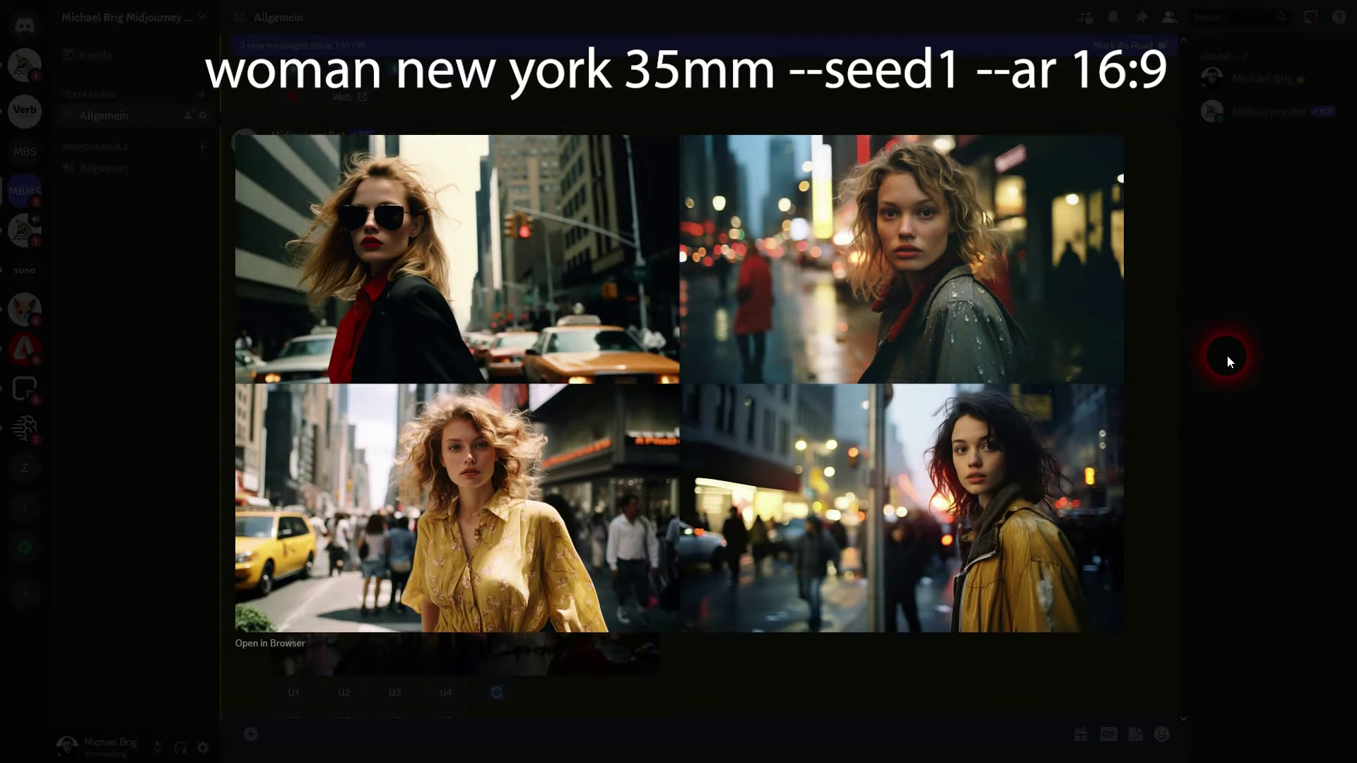
left_click(1227, 358)
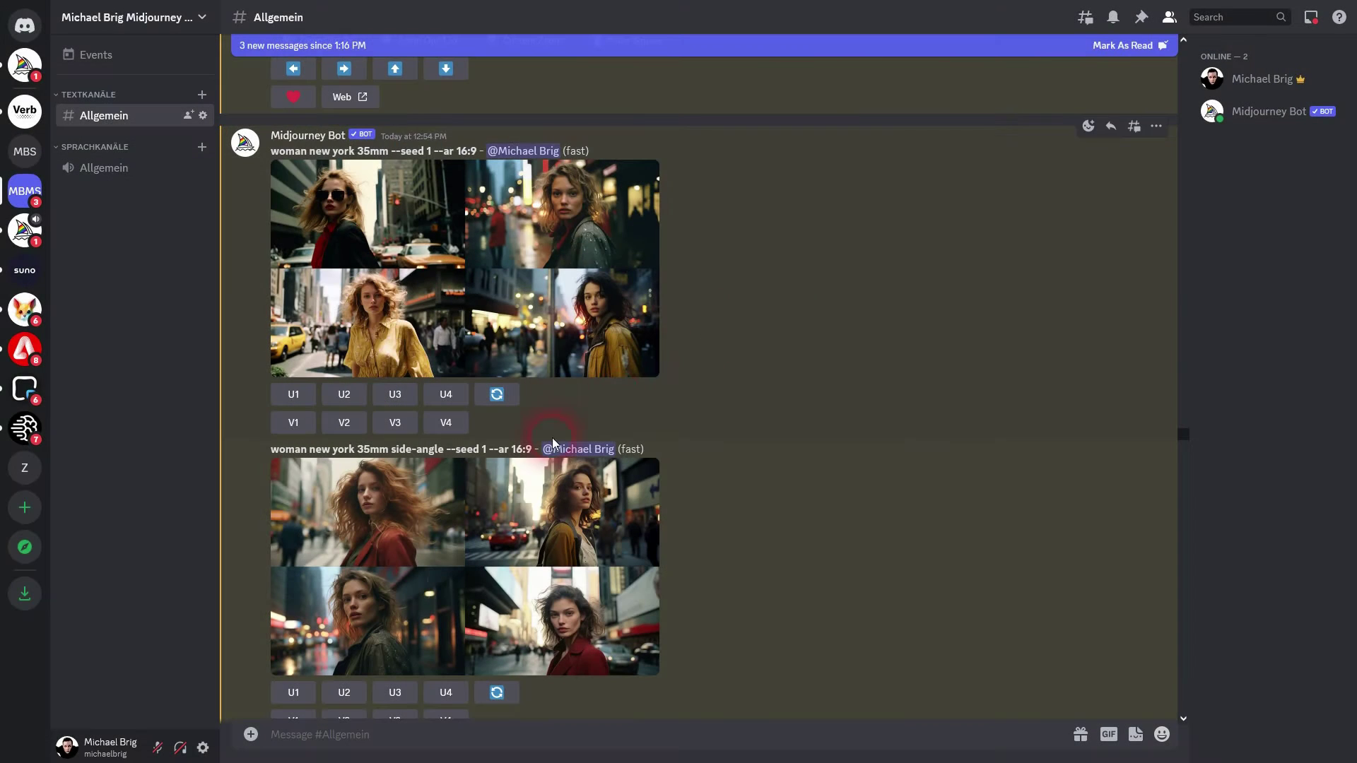
scroll(560, 424, "down", 4)
left_click_drag(391, 182, 438, 182)
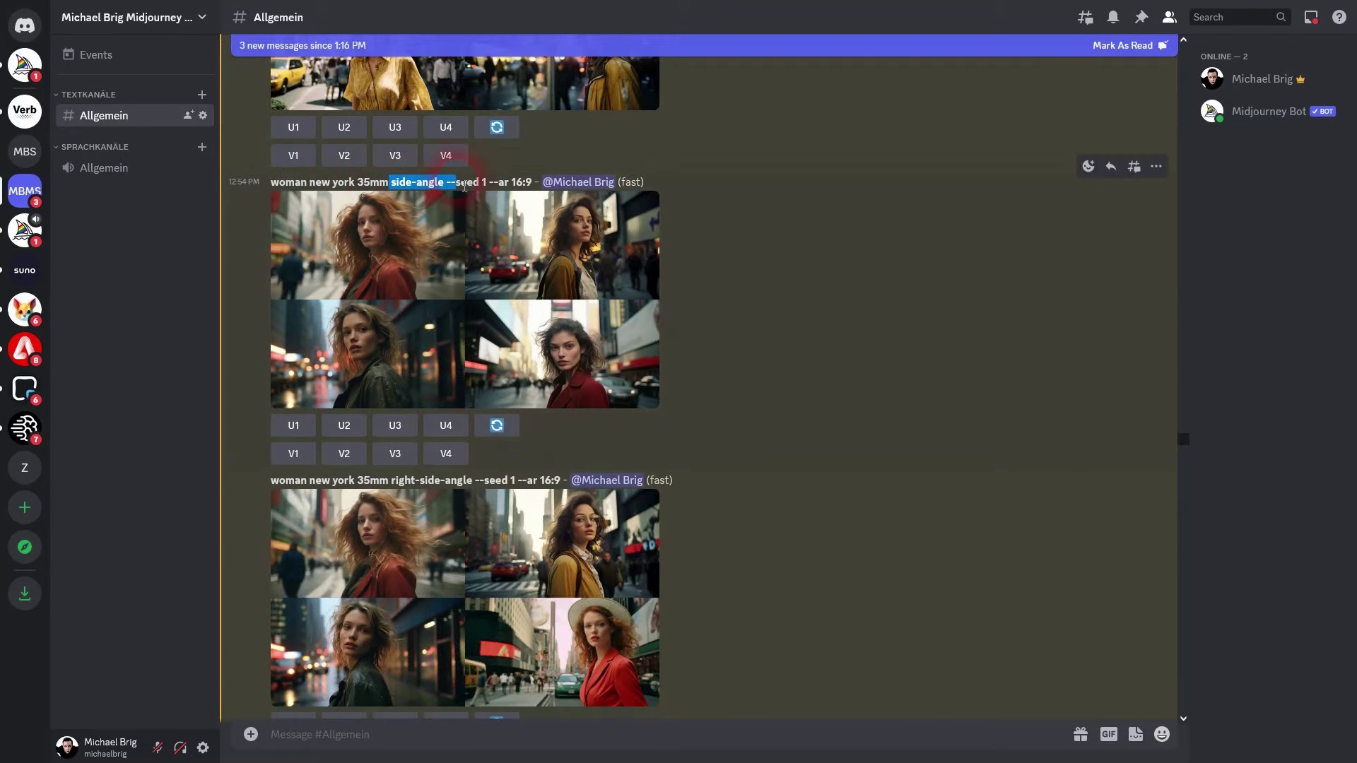
left_click(468, 283)
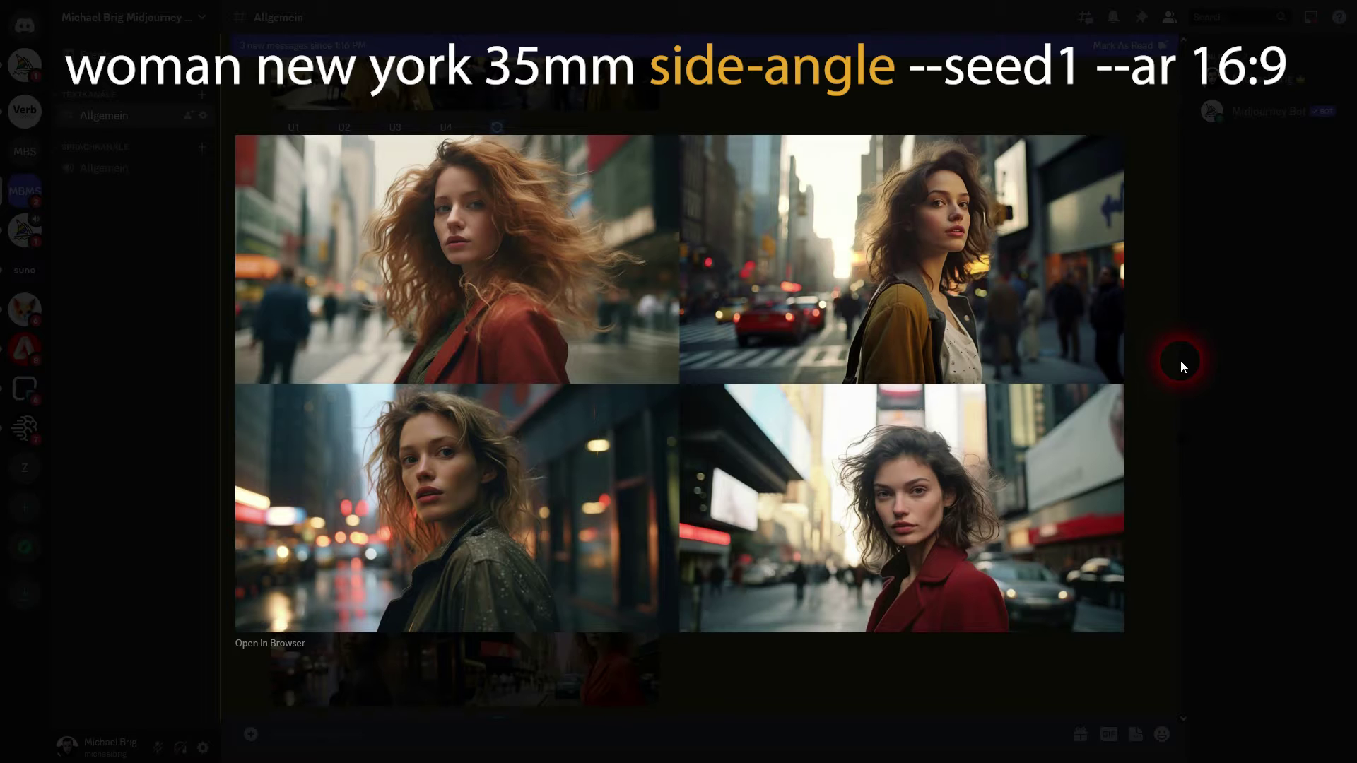
left_click(1180, 359)
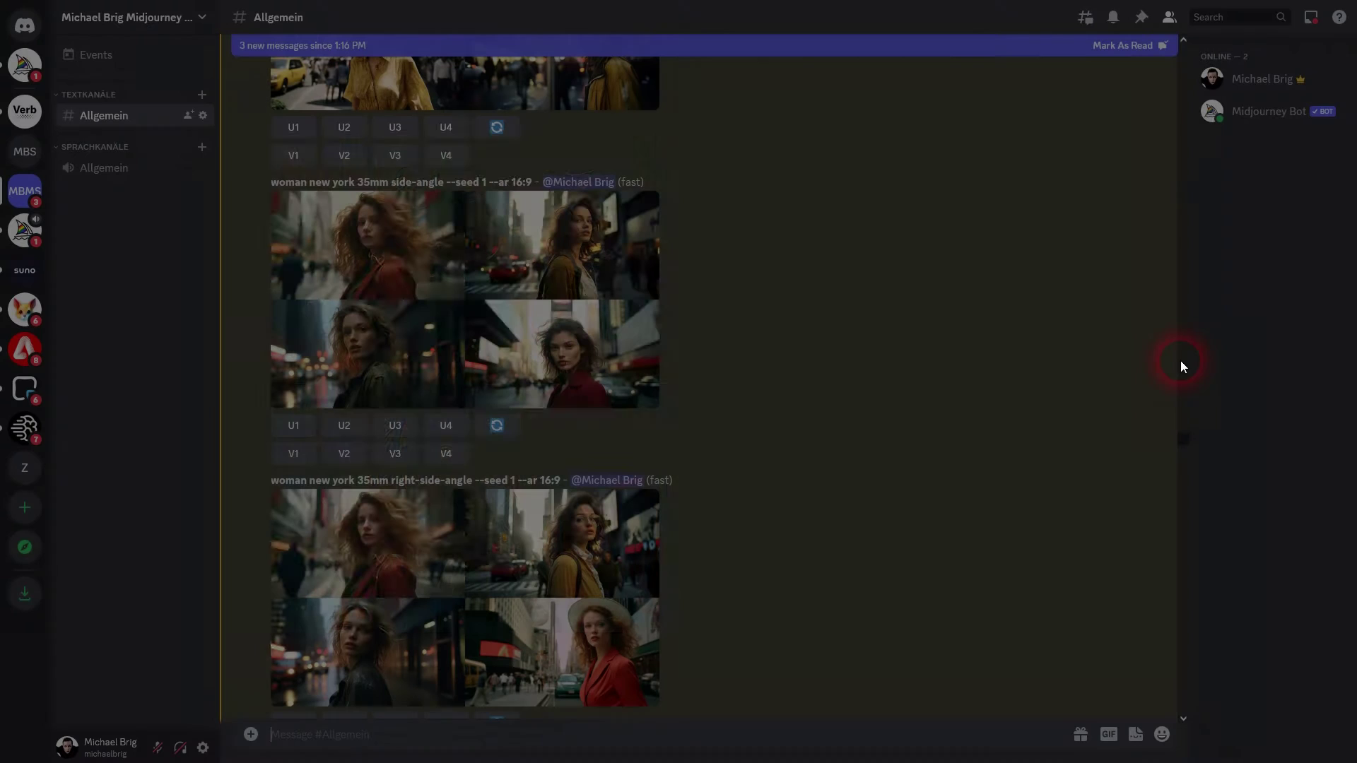
Step: Highlight 'right' and 'left-', then view the right-side-angle and left-side-angle grids enlarged
double_click(403, 480)
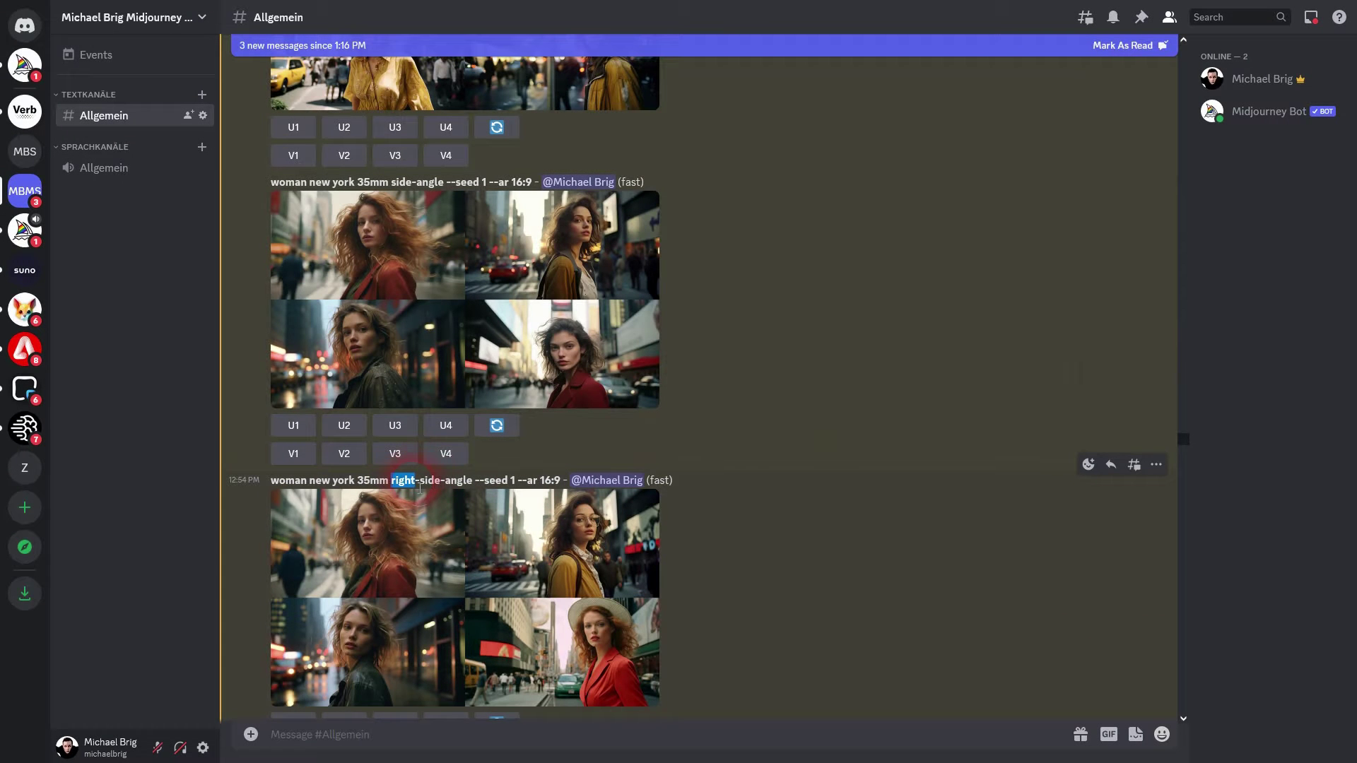
scroll(396, 460, "down", 5)
left_click_drag(391, 422, 413, 423)
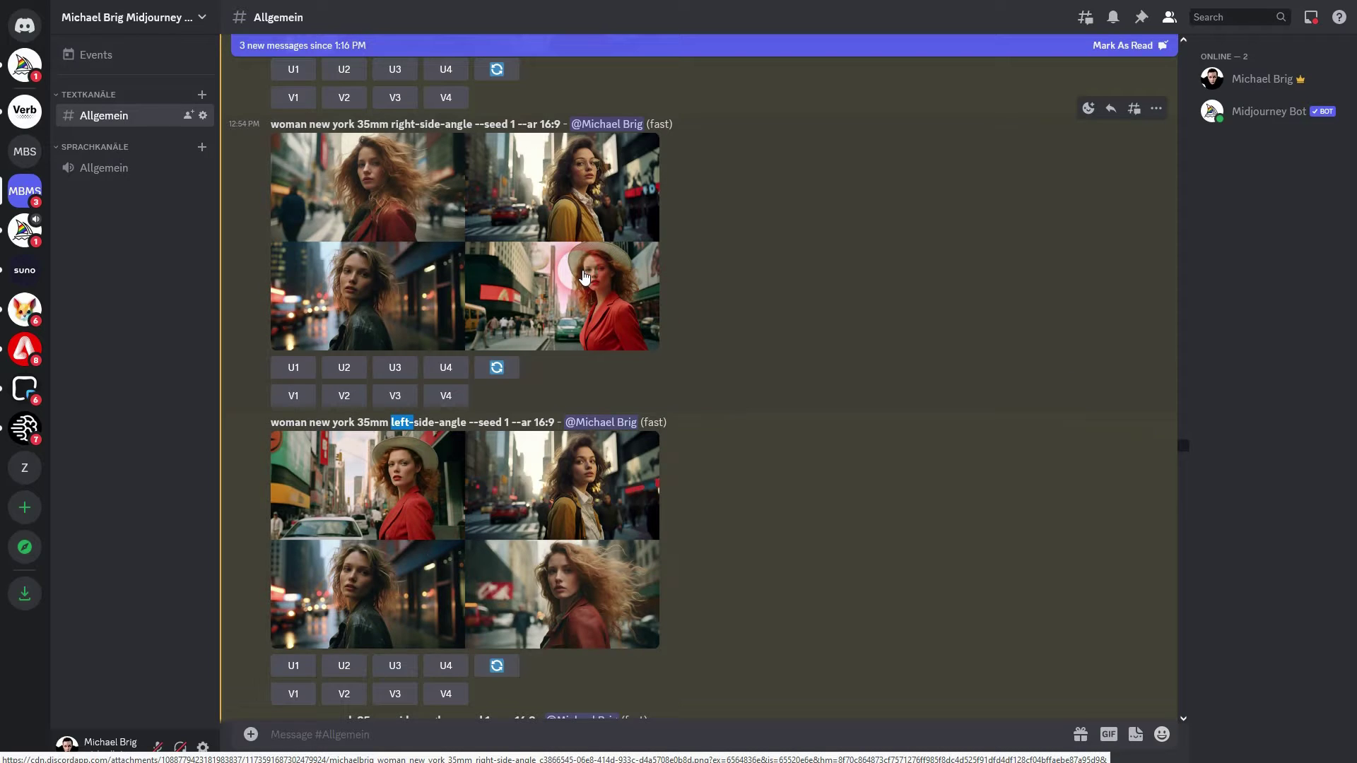
left_click(584, 276)
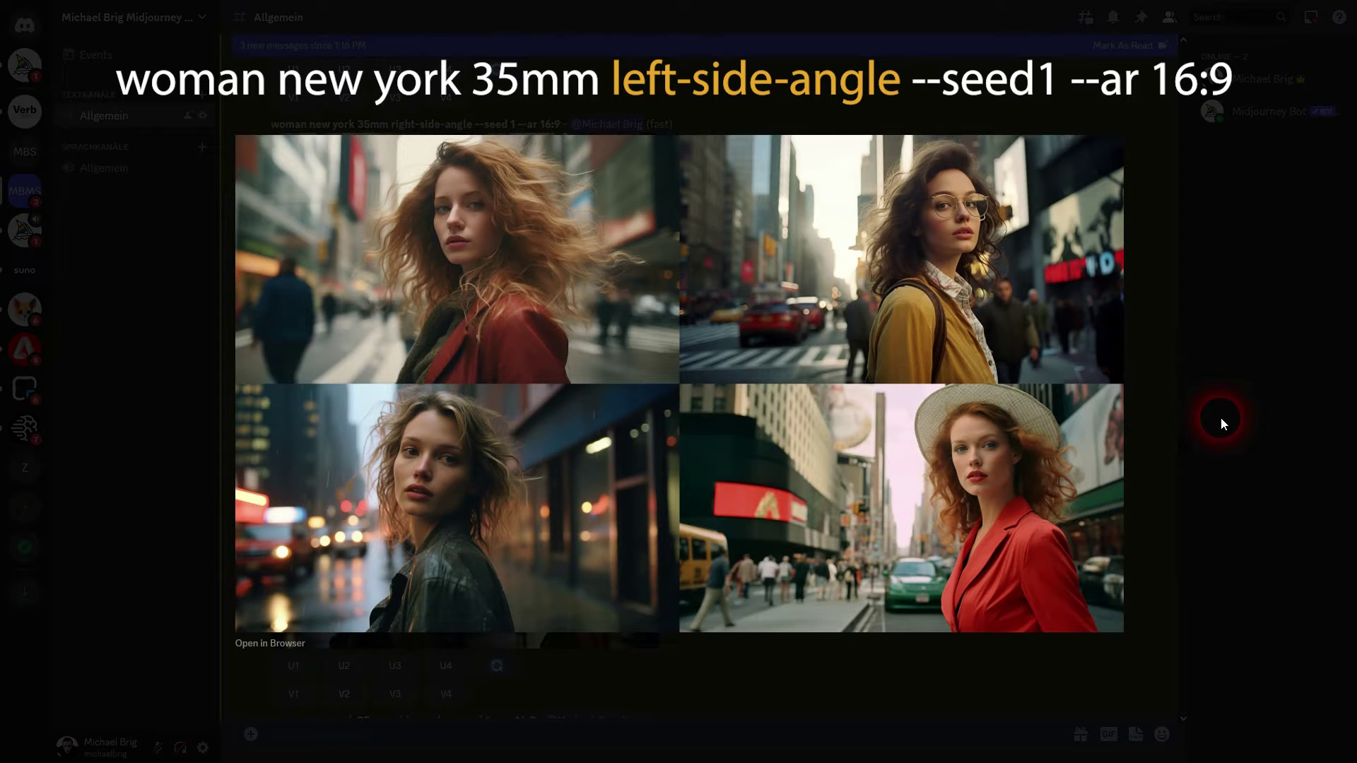
left_click(1220, 418)
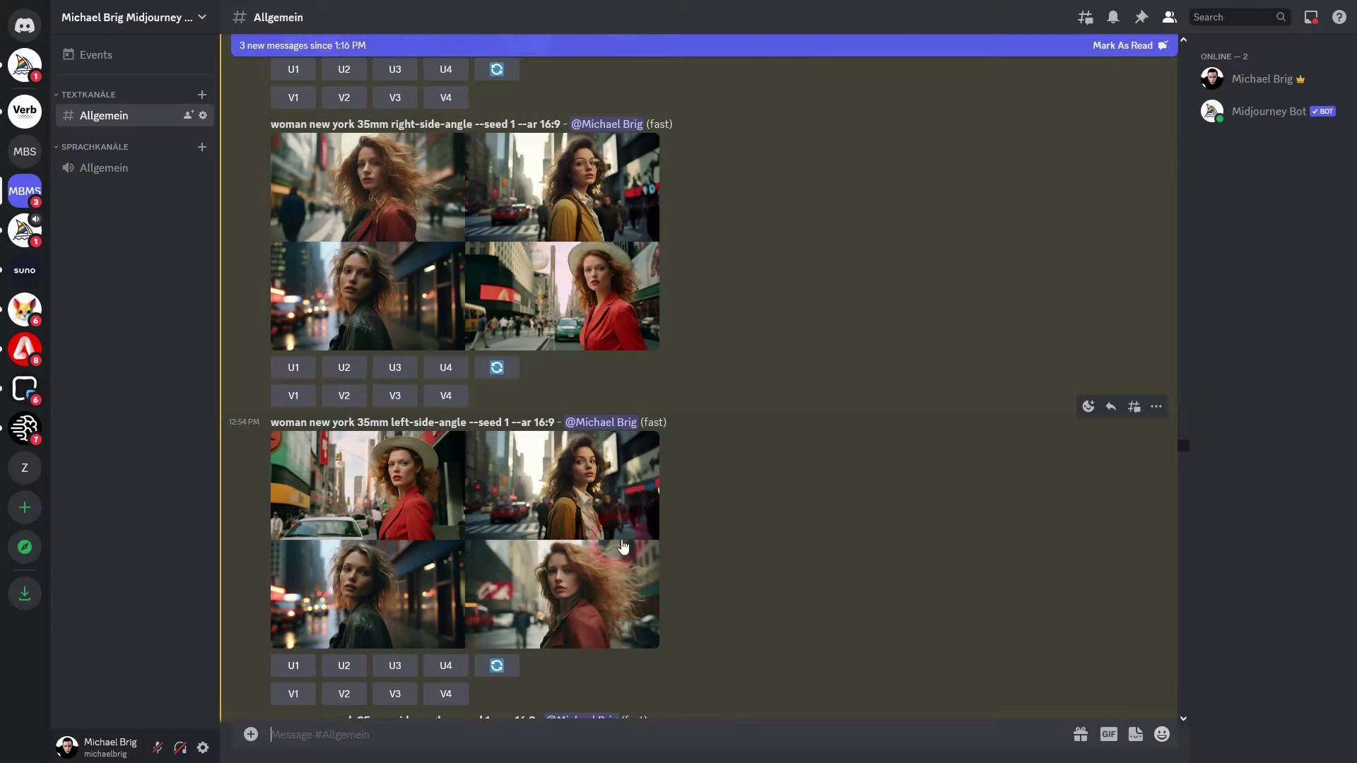
left_click(587, 555)
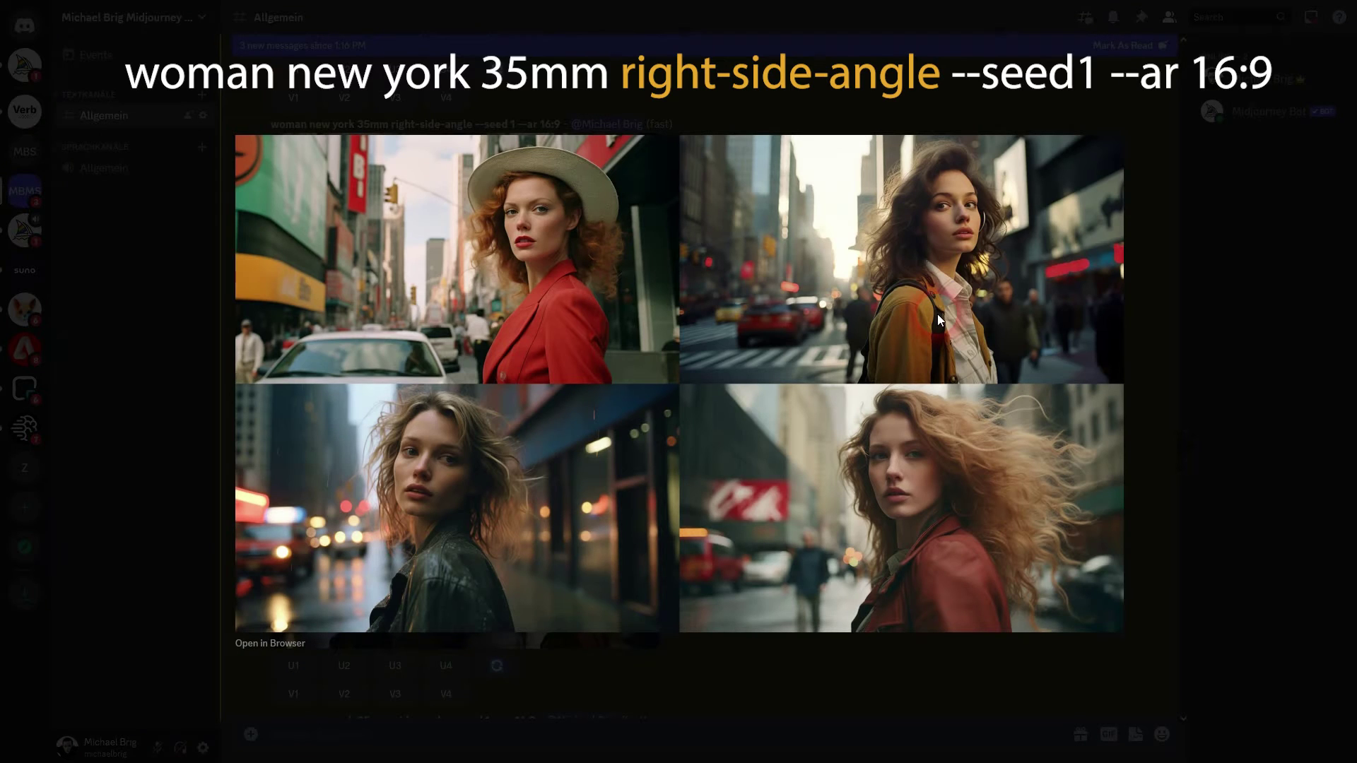
left_click(1179, 317)
scroll(906, 318, "down", 5)
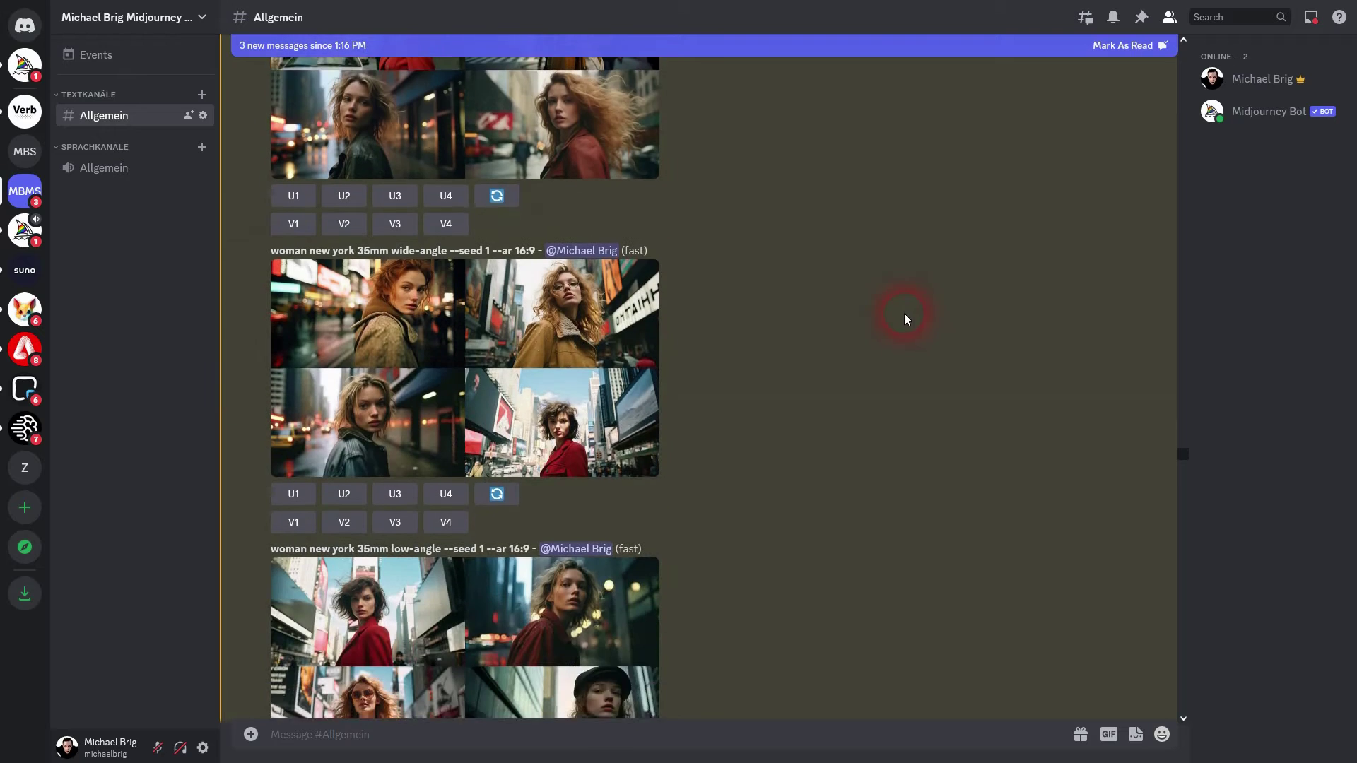
Step: View the wide-angle grid enlarged, then close it
scroll(906, 318, "down", 1)
left_click(622, 363)
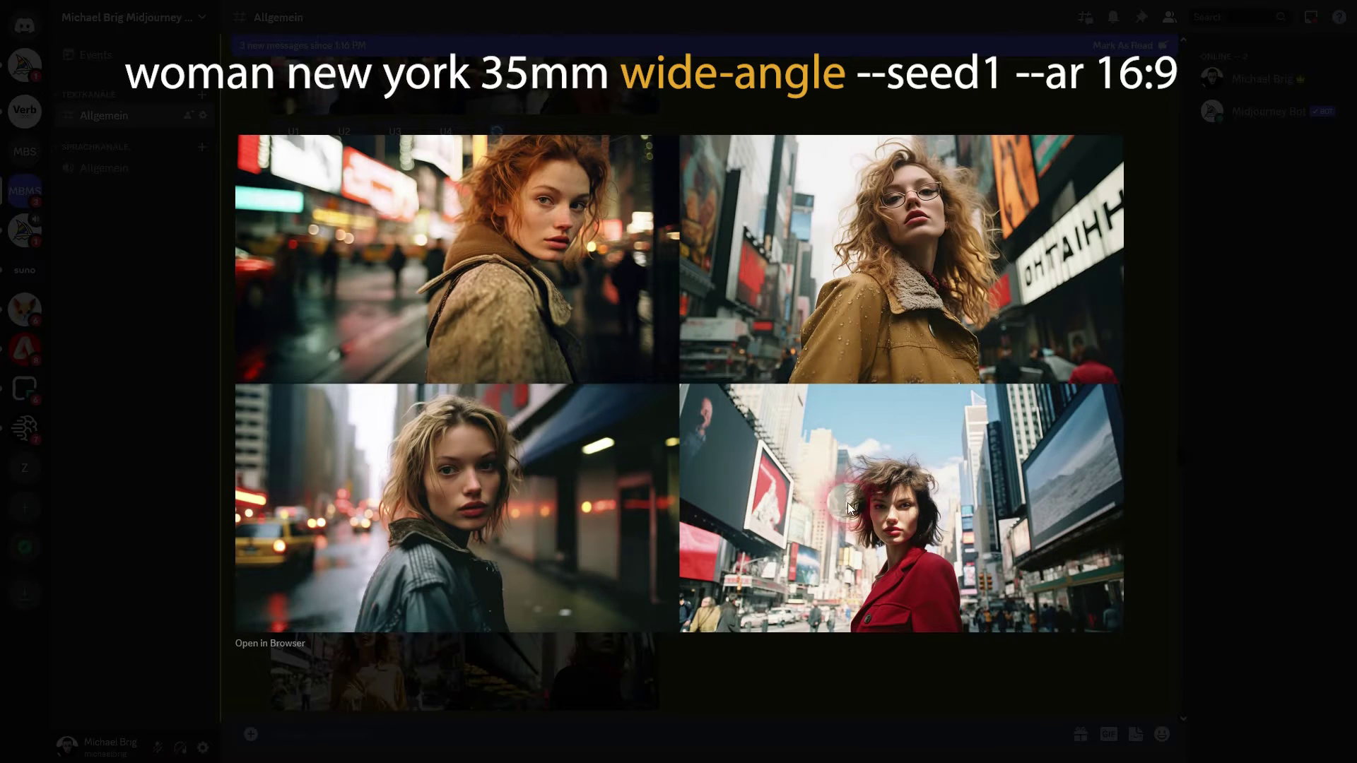
left_click(1187, 388)
Step: View the extreme wide-angle grid enlarged, then highlight the 'low-angle' keyword
scroll(944, 427, "down", 20)
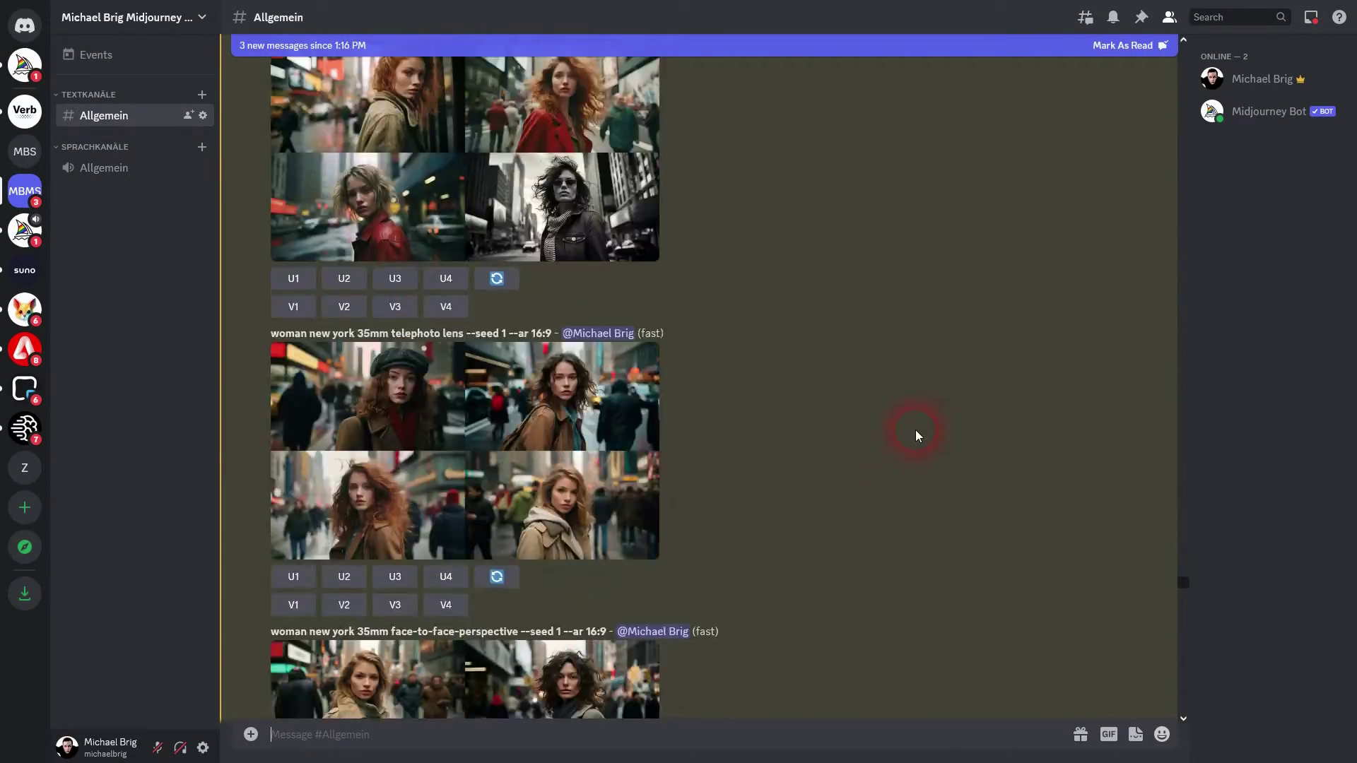
left_click(532, 330)
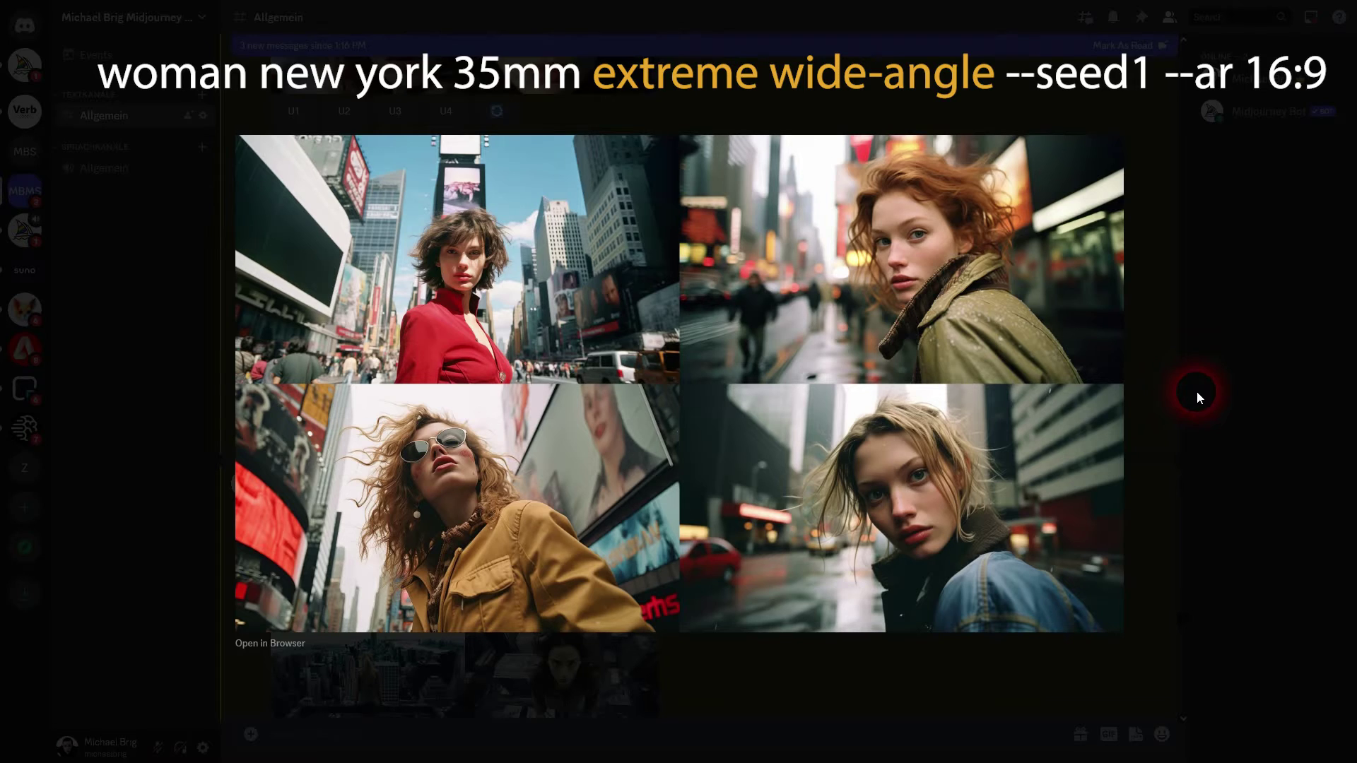
left_click(1197, 392)
scroll(1168, 443, "up", 10)
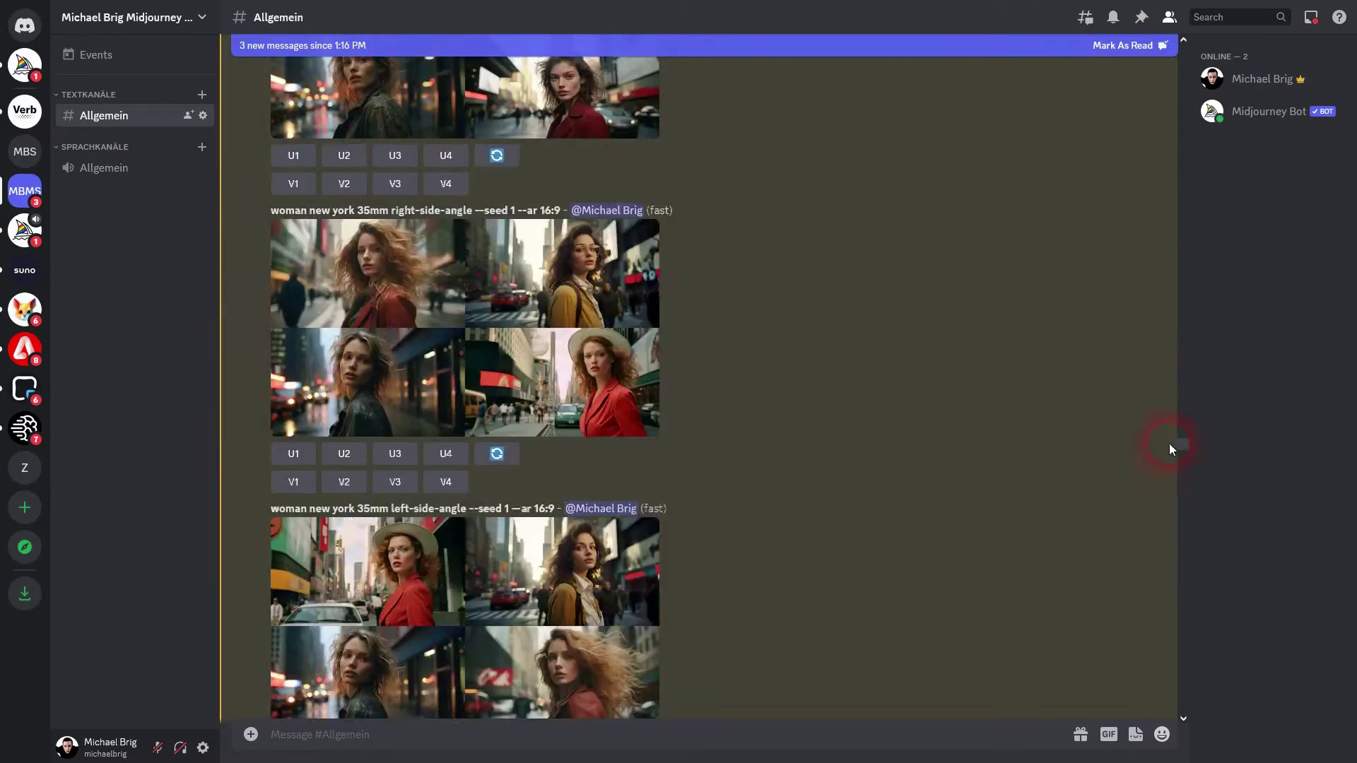
left_click_drag(392, 180, 443, 180)
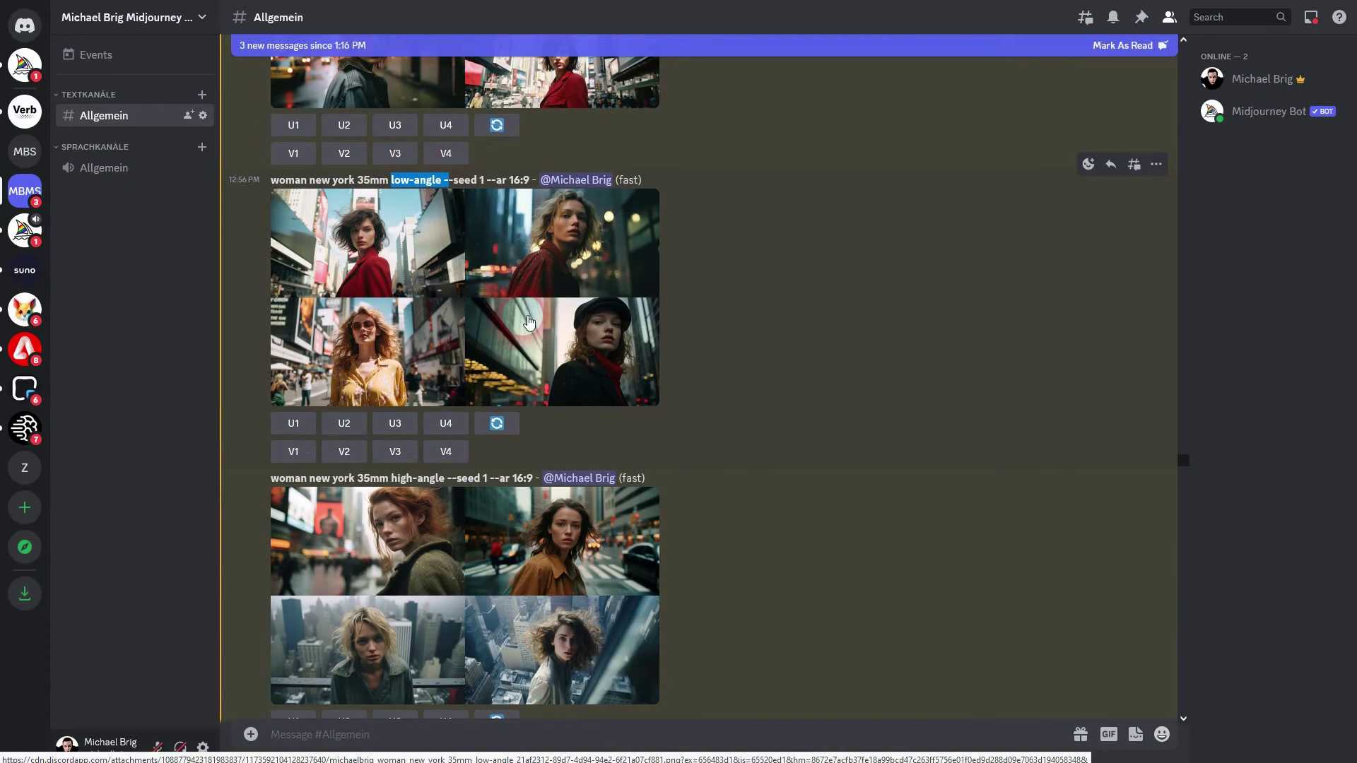
Step: View the low-, high-, extreme high- and extreme low-angle grids enlarged in turn
left_click(525, 317)
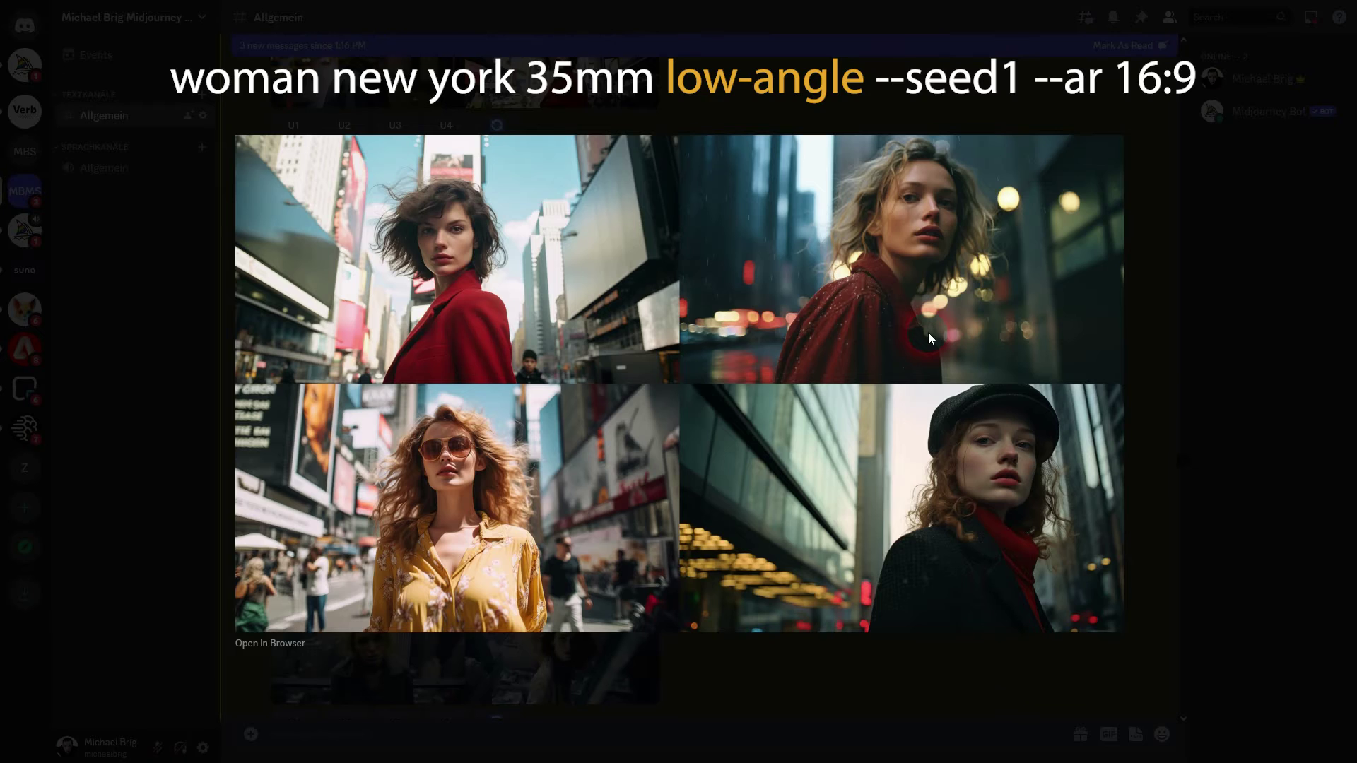
key("Escape")
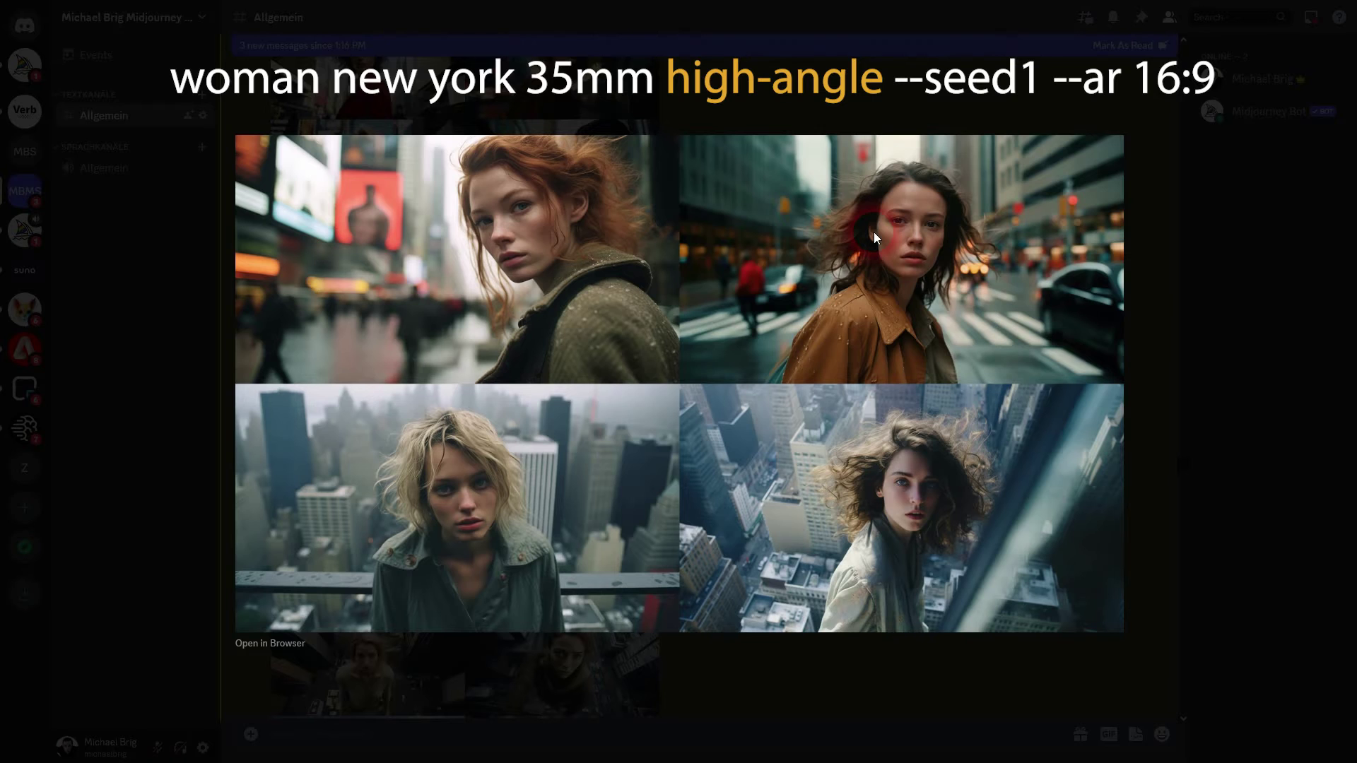
left_click(1228, 318)
scroll(872, 379, "down", 3)
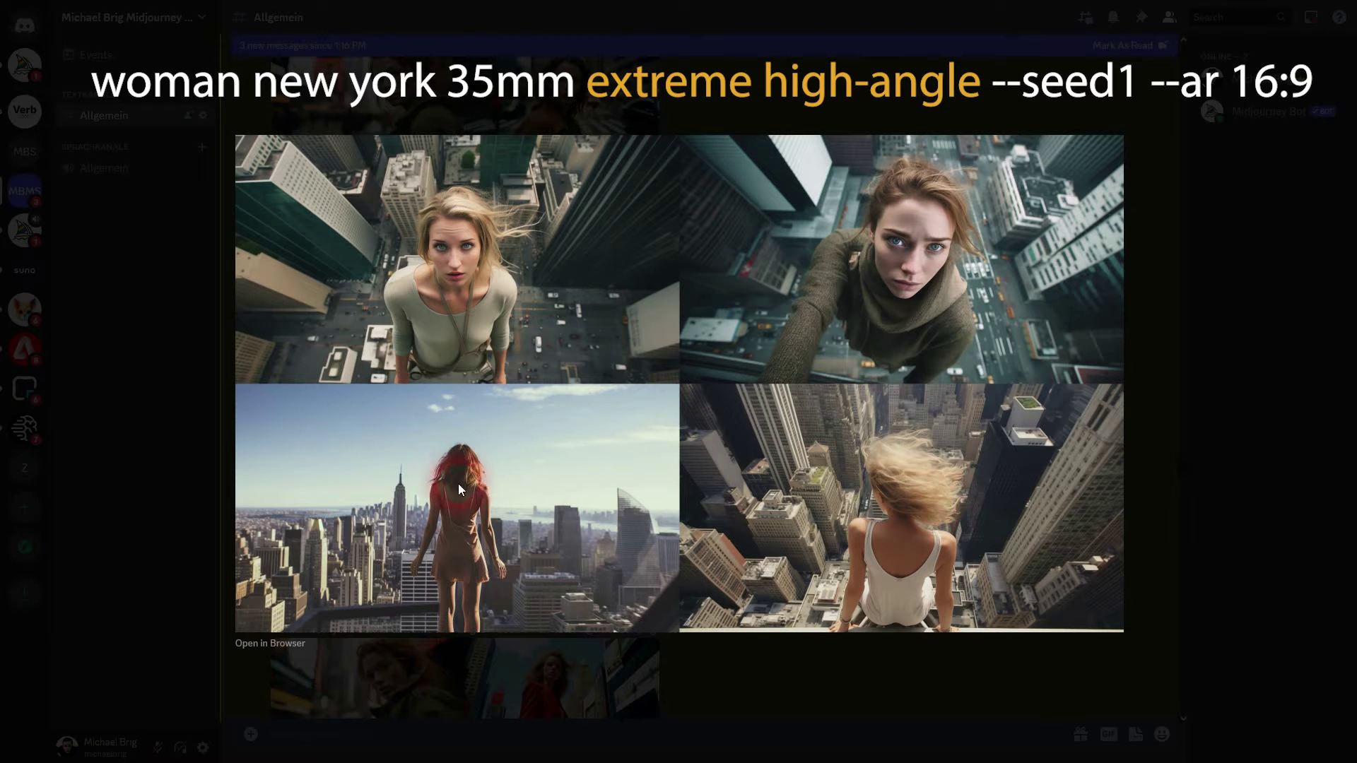
left_click(1189, 312)
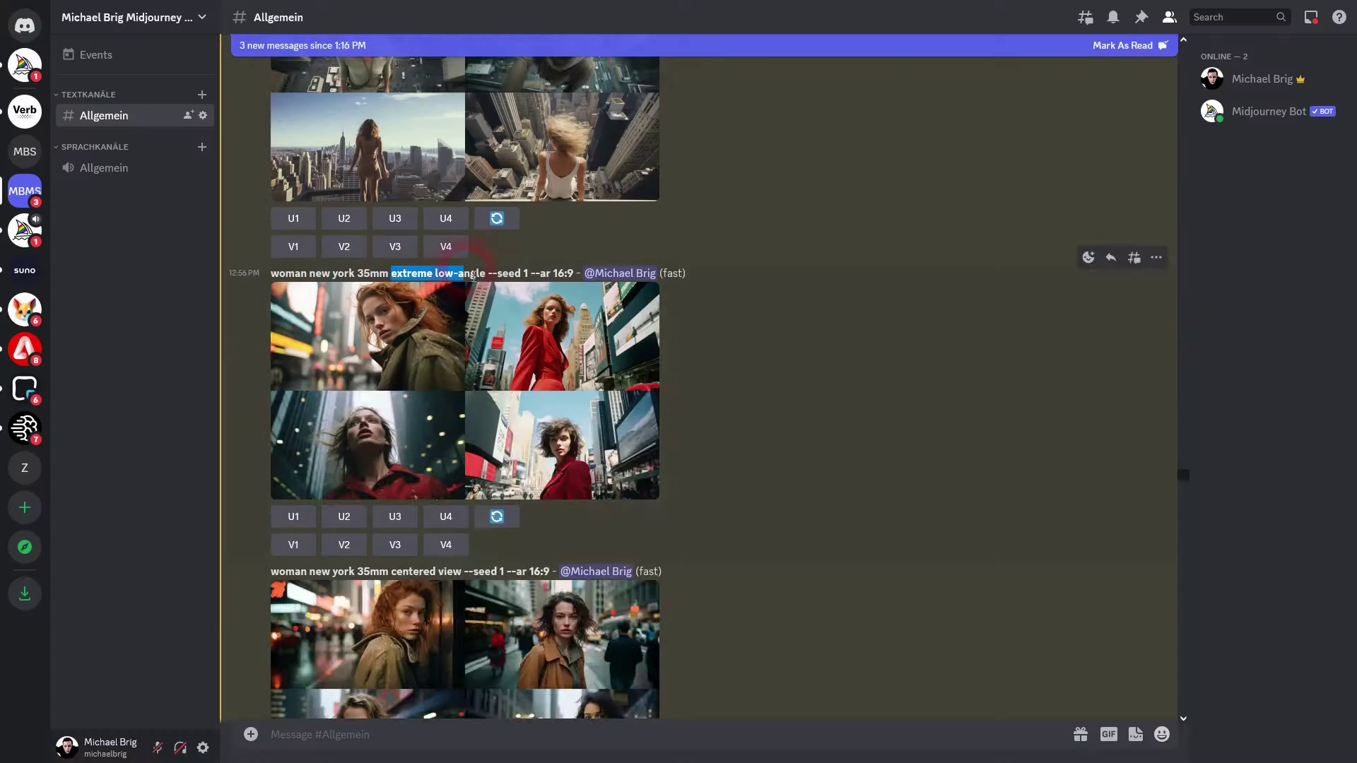
left_click(485, 375)
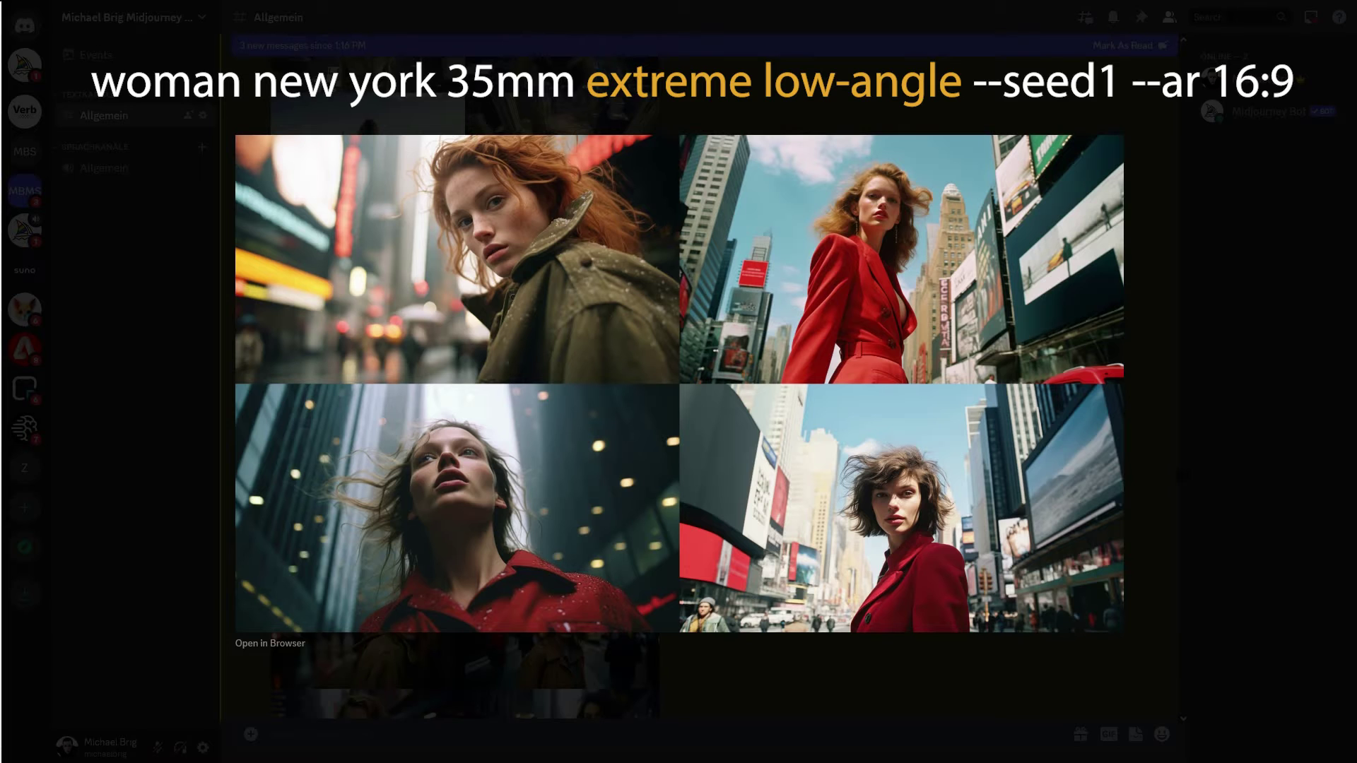
left_click(1215, 353)
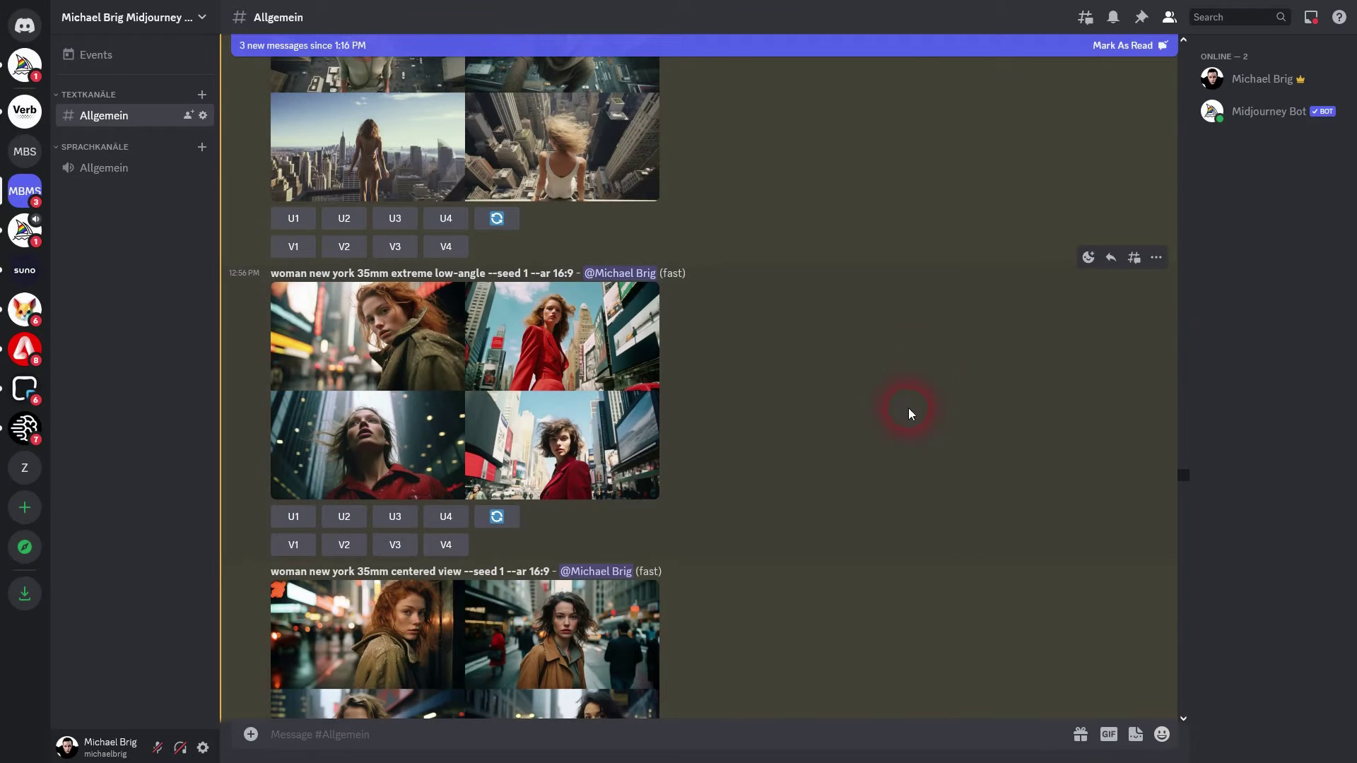
Step: Highlight 'centered' and view the centered view grid enlarged
scroll(744, 299, "down", 4)
double_click(411, 303)
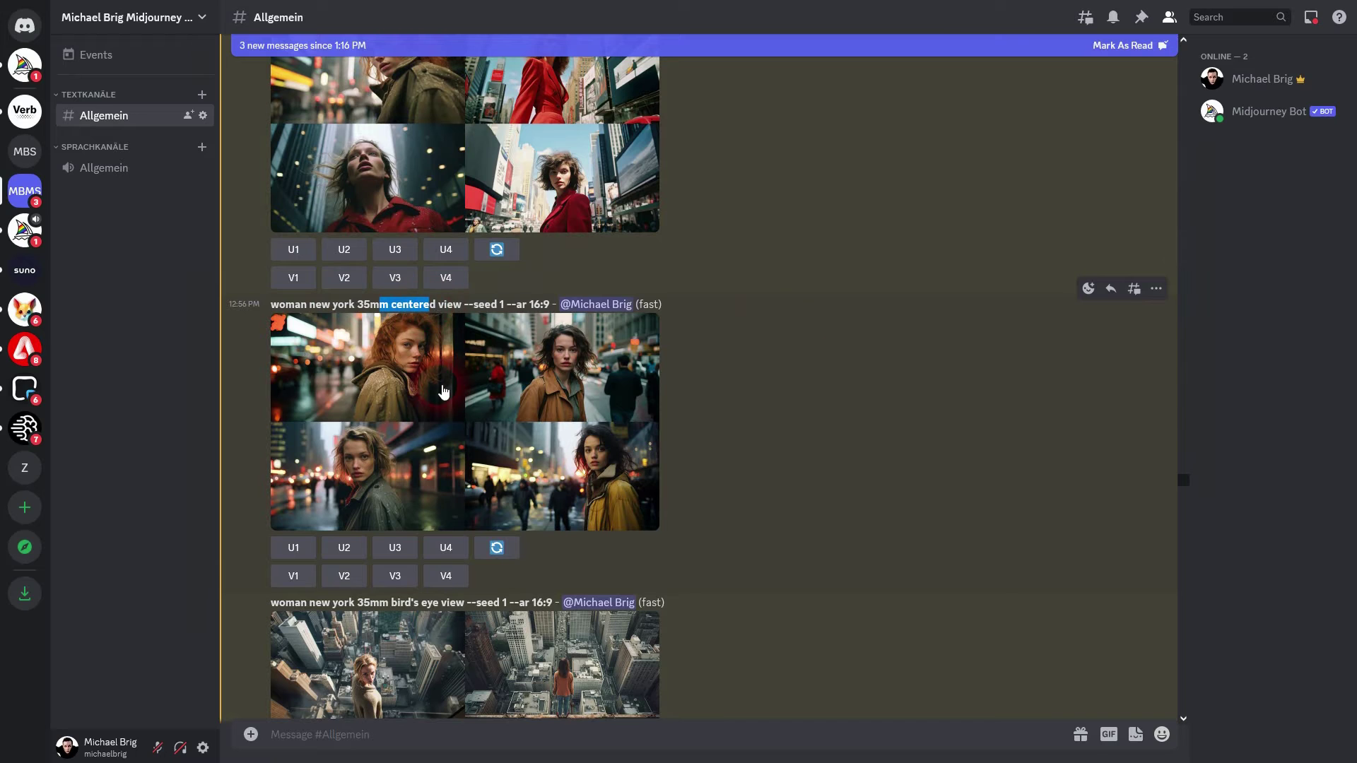
left_click(437, 389)
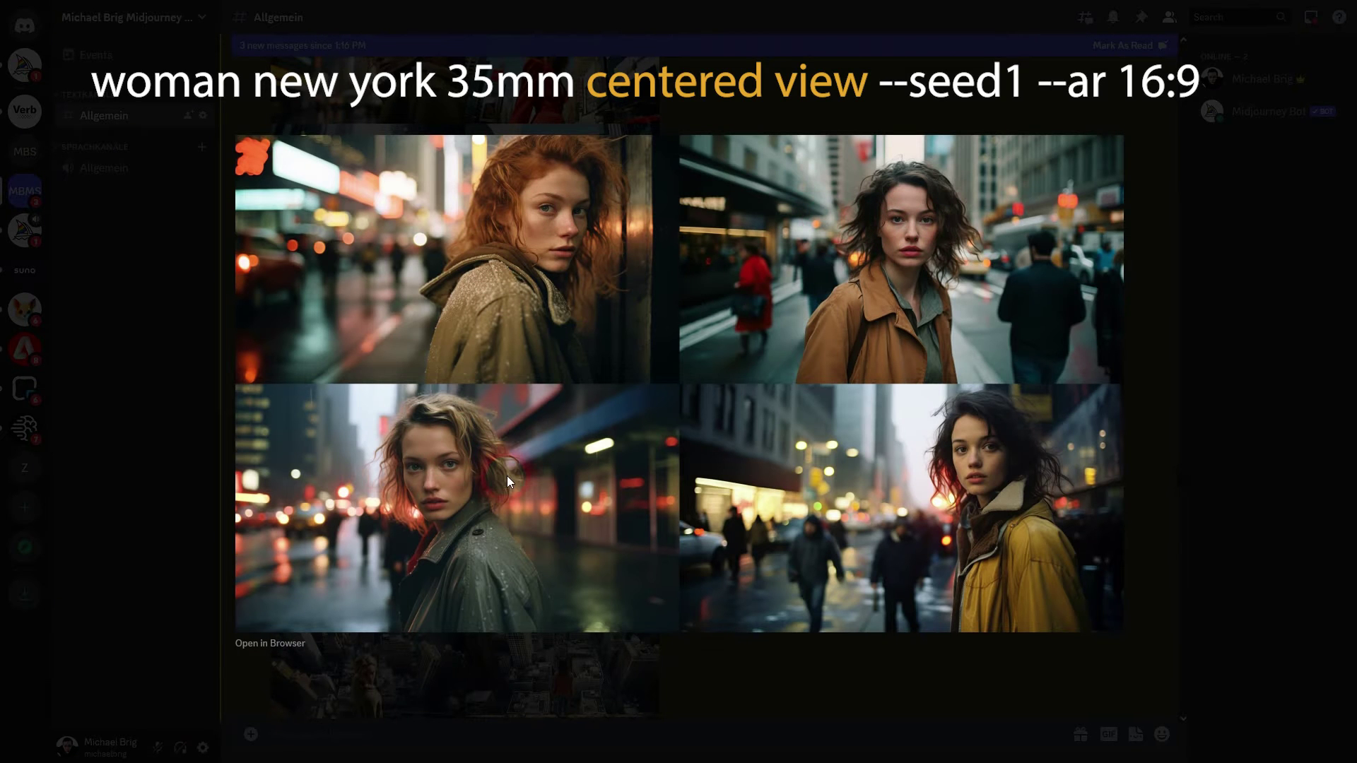
left_click(1230, 464)
Step: View the medium shot and zero perspective grids enlarged, closing each
scroll(848, 424, "down", 10)
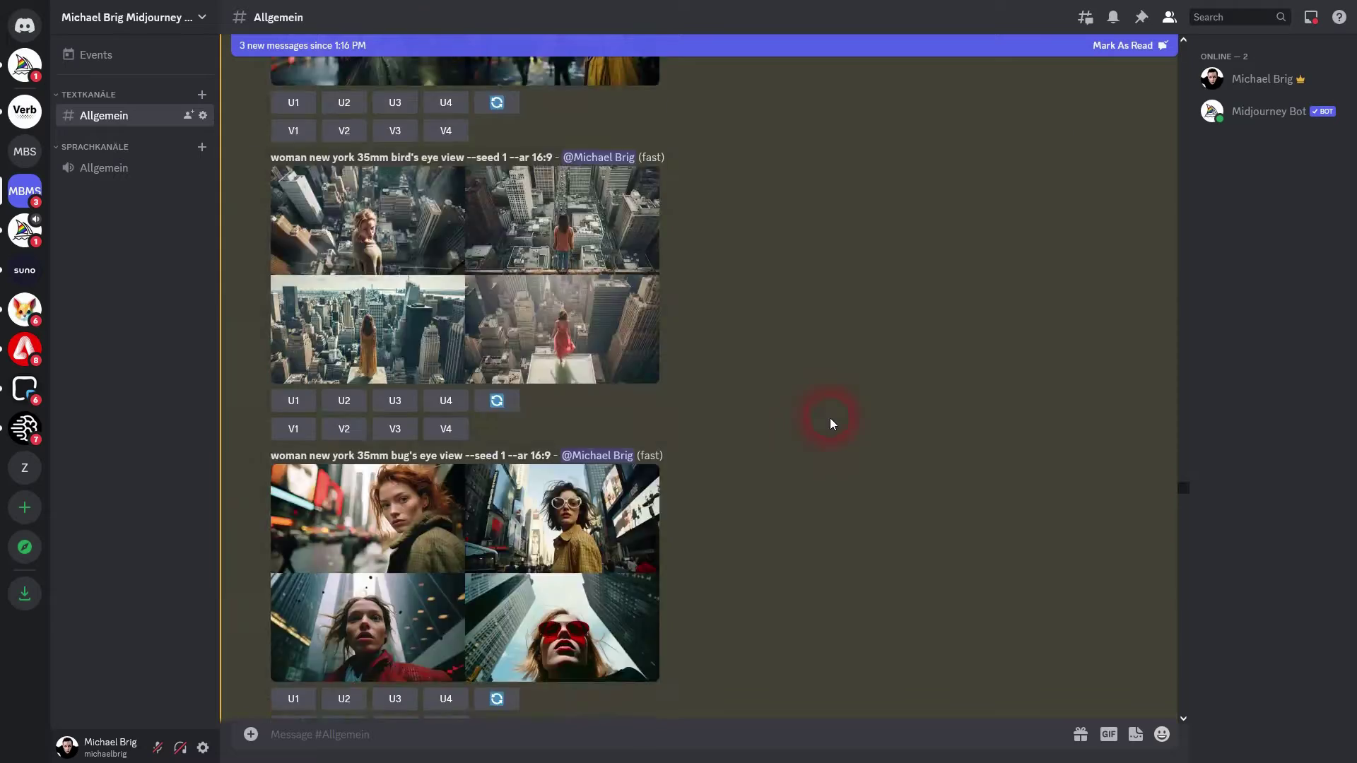
scroll(816, 442, "down", 5)
left_click(565, 366)
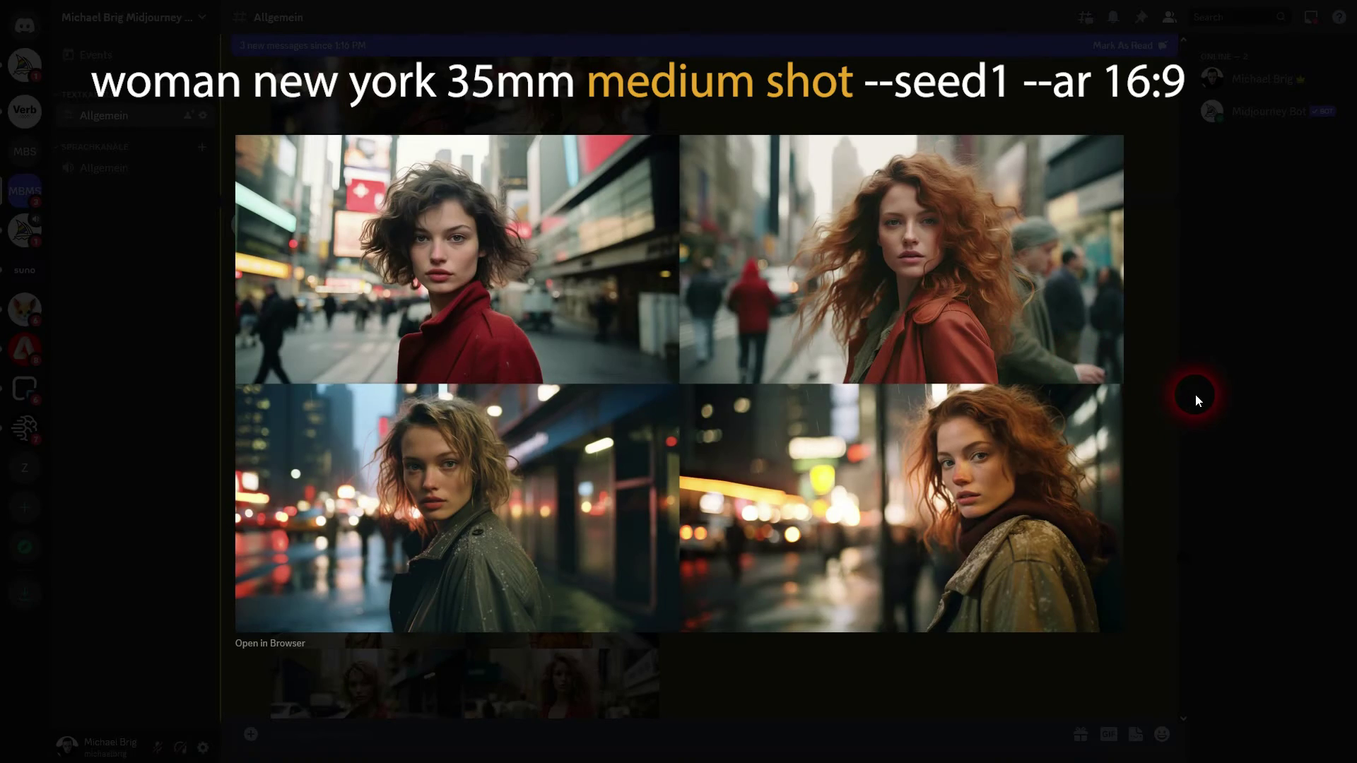
left_click(1195, 394)
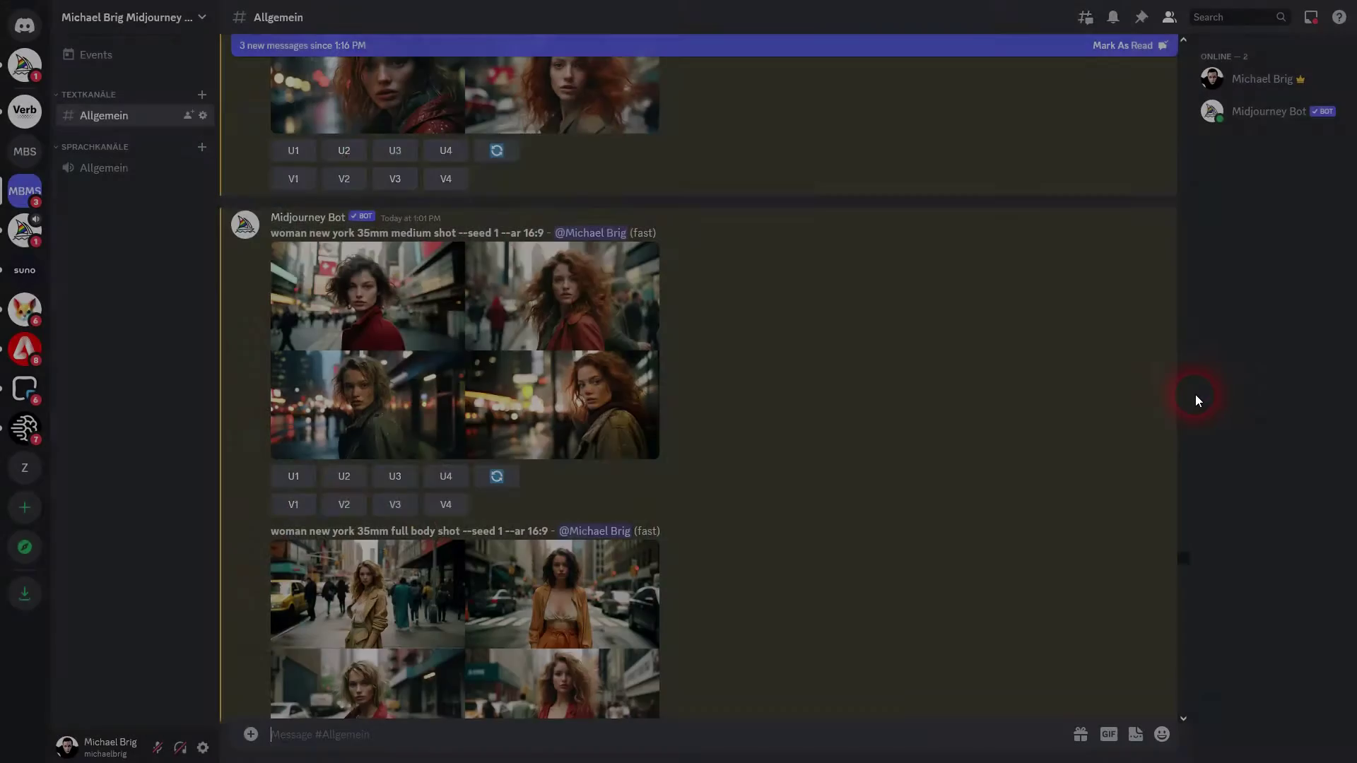
scroll(933, 451, "down", 5)
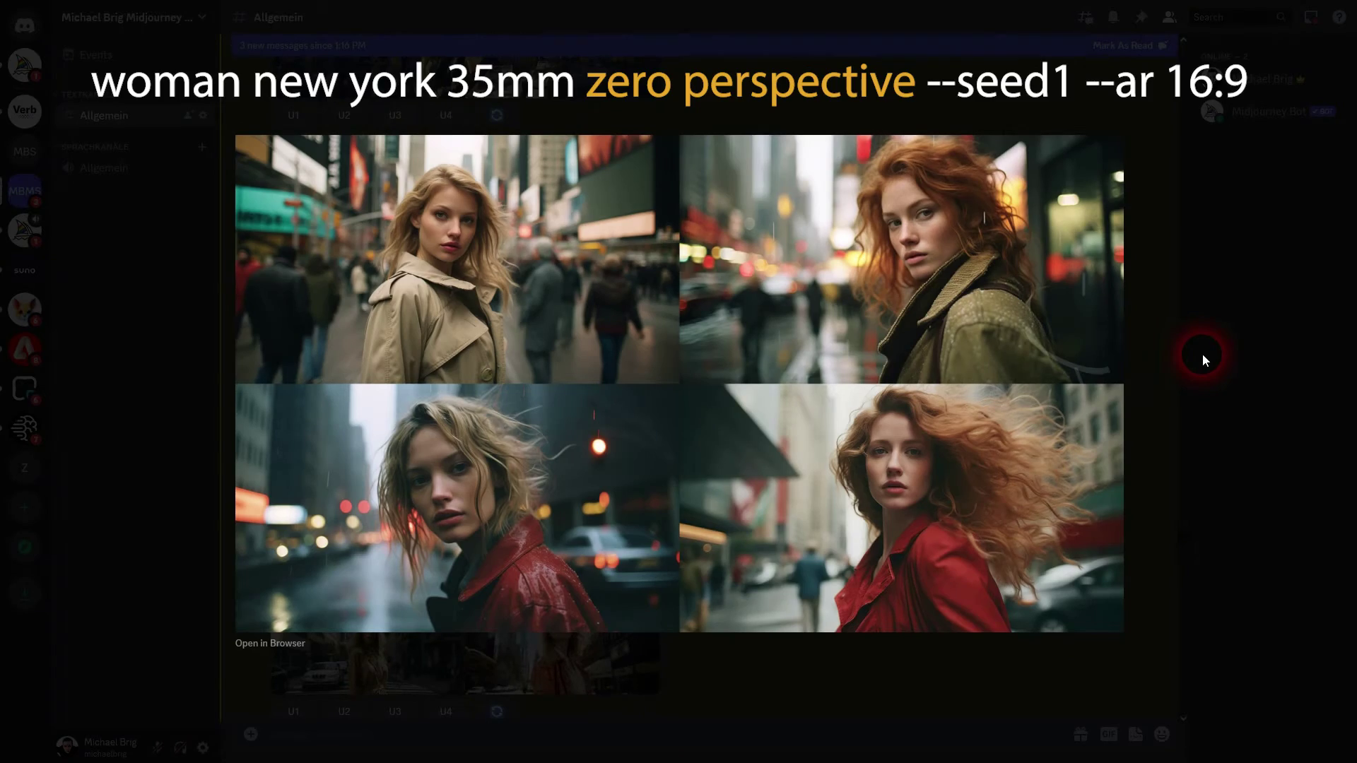
left_click(1204, 359)
Step: Mark 'linear perspective', view its grid enlarged, then enlarge the bird's eye view grid
left_click_drag(380, 470, 424, 479)
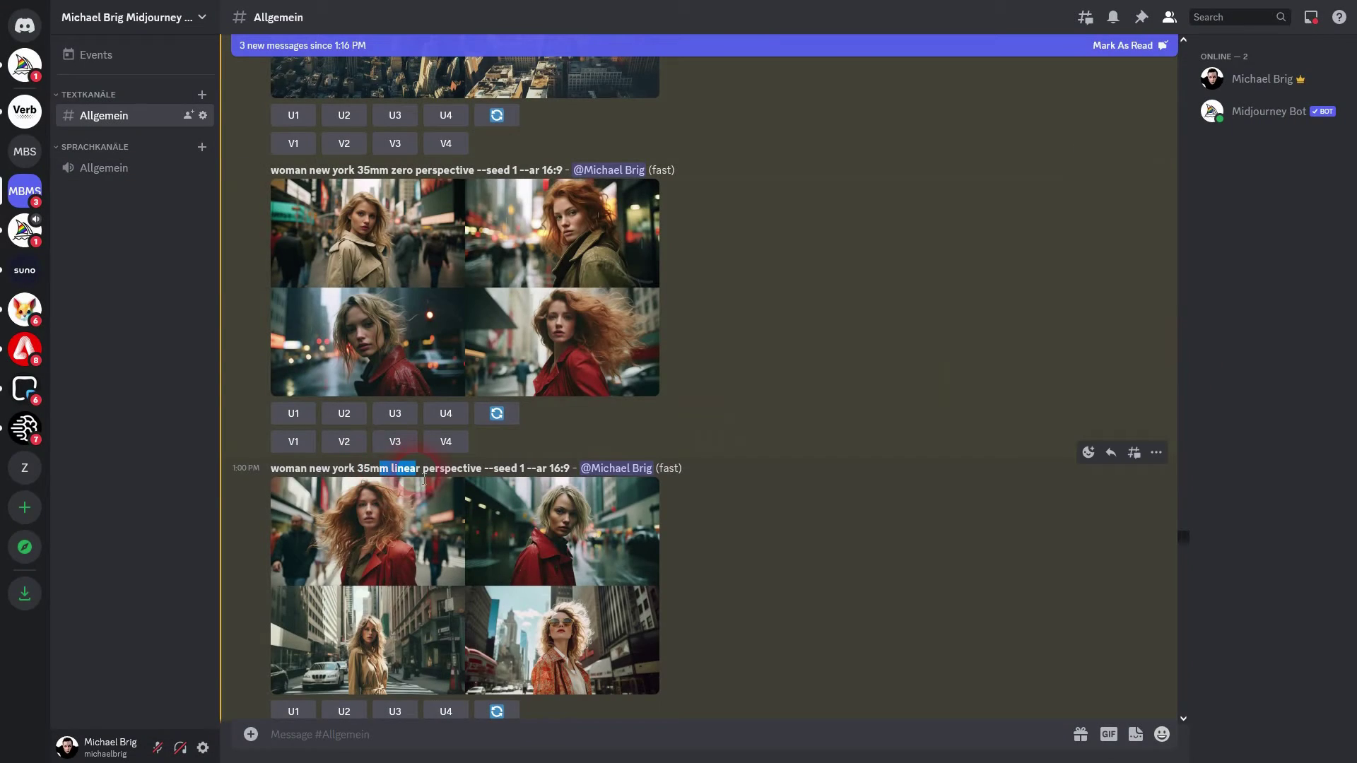
scroll(424, 479, "down", 4)
left_click(486, 312)
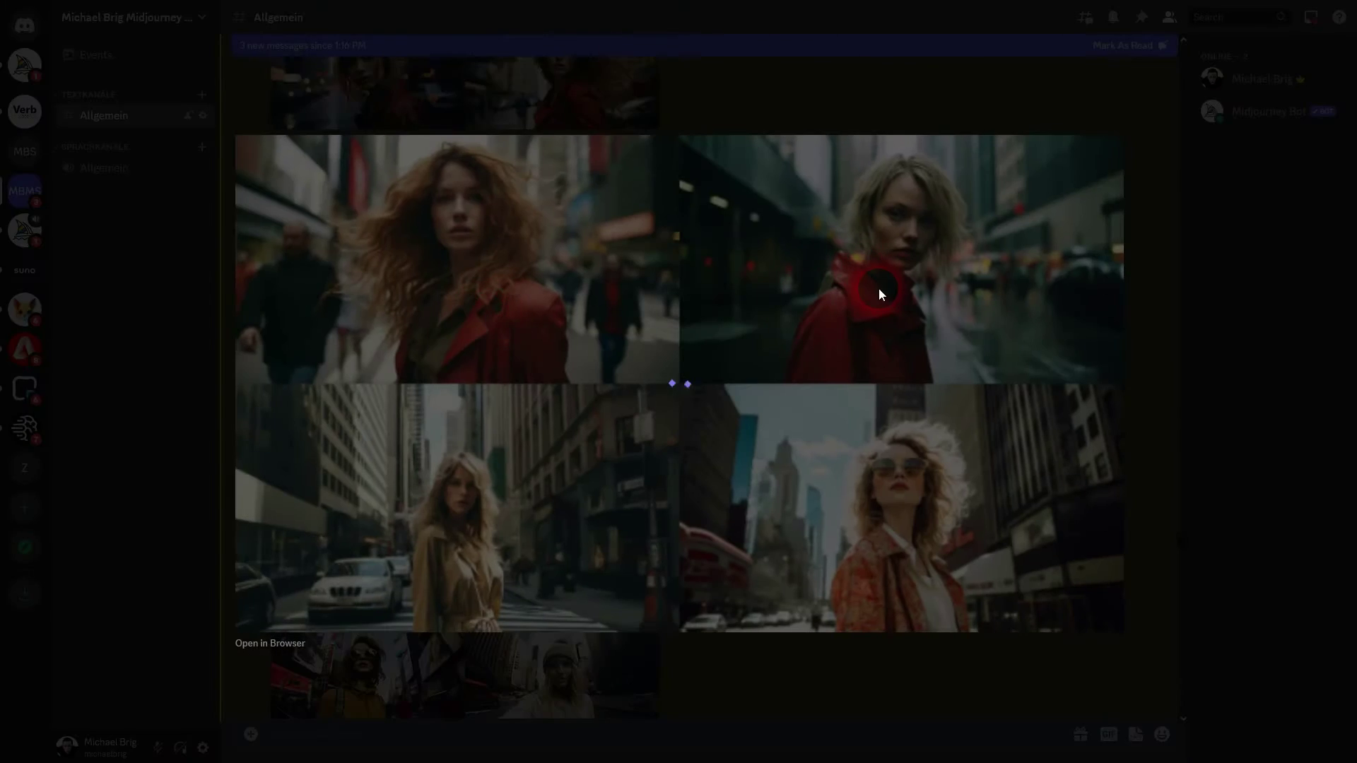
left_click(1273, 343)
scroll(816, 414, "down", 5)
left_click(531, 374)
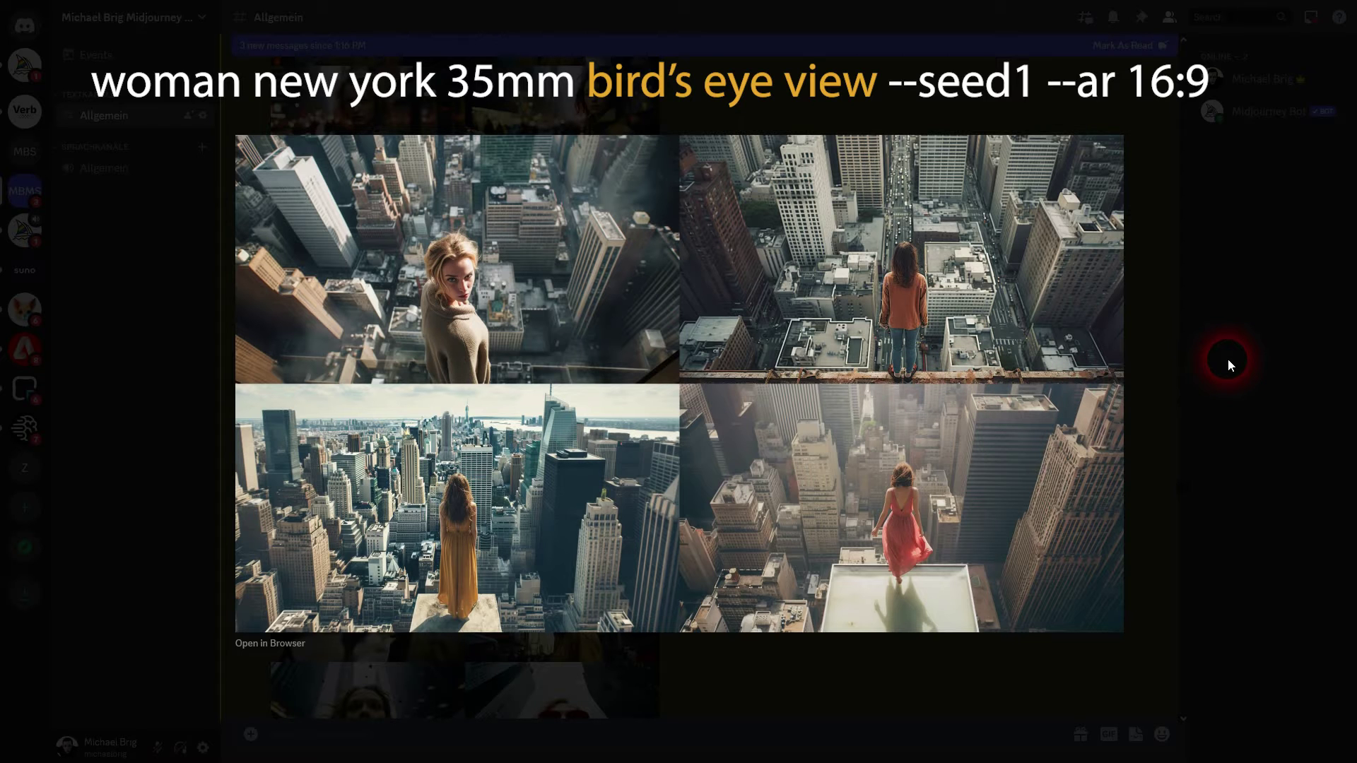
Step: Close the bird's eye view grid and view the bug's eye / from below grid enlarged
left_click(1227, 358)
scroll(848, 389, "down", 4)
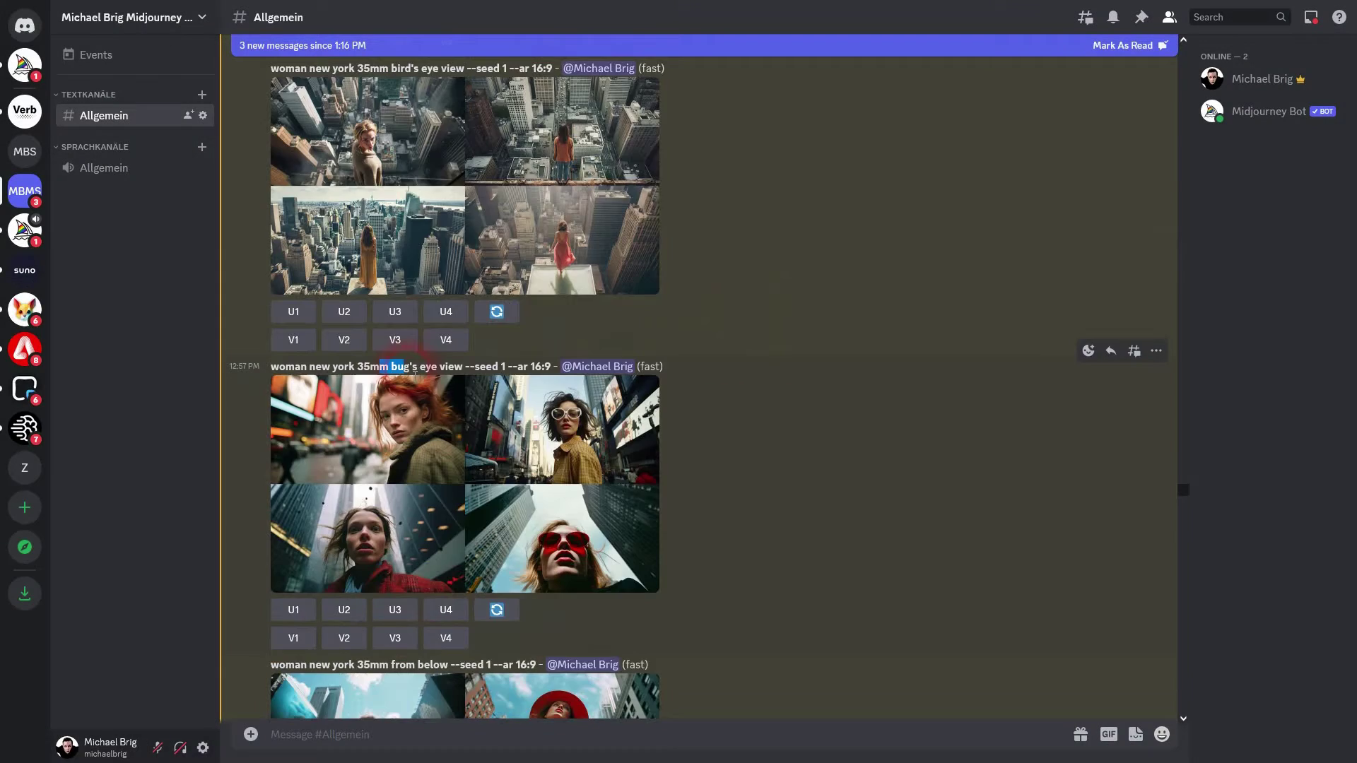
left_click(485, 460)
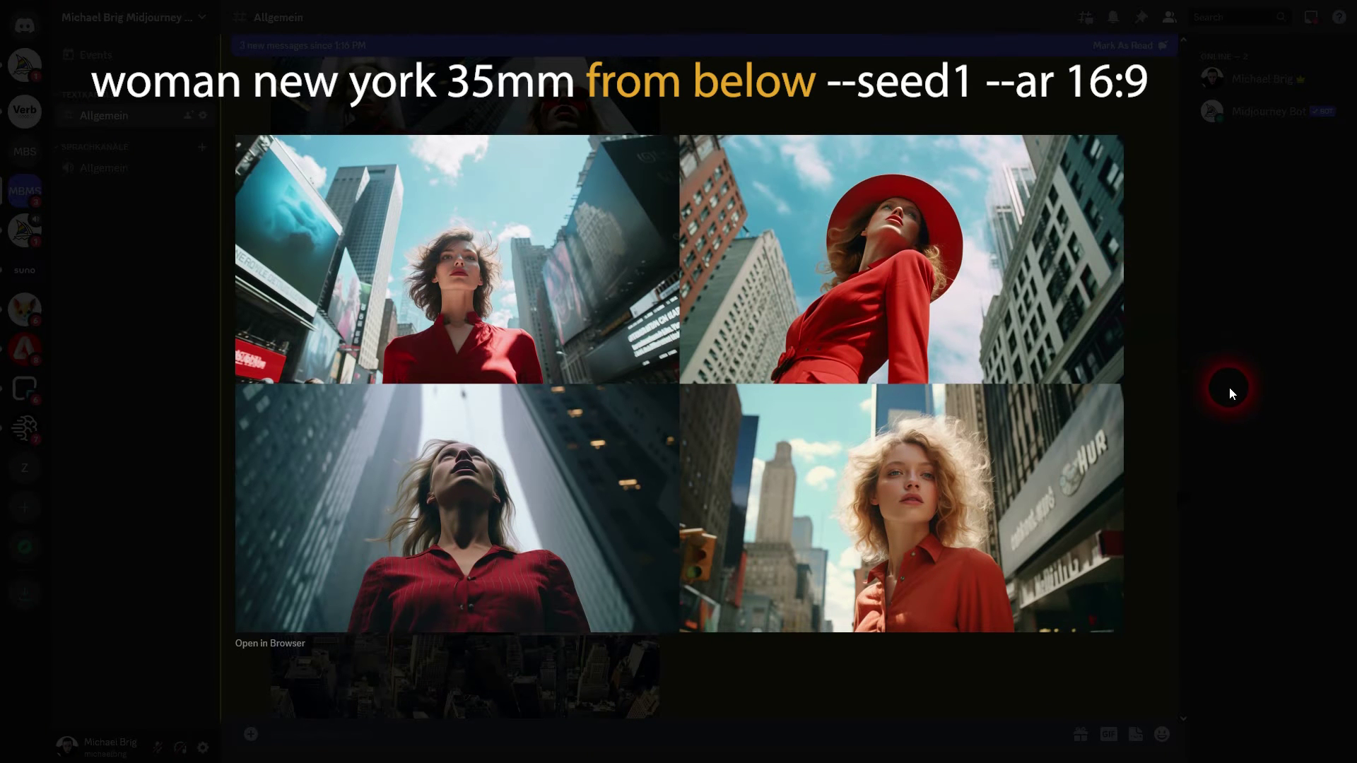
left_click(1228, 388)
Step: Mark 'from above' and view both from above grids enlarged
scroll(727, 361, "down", 4)
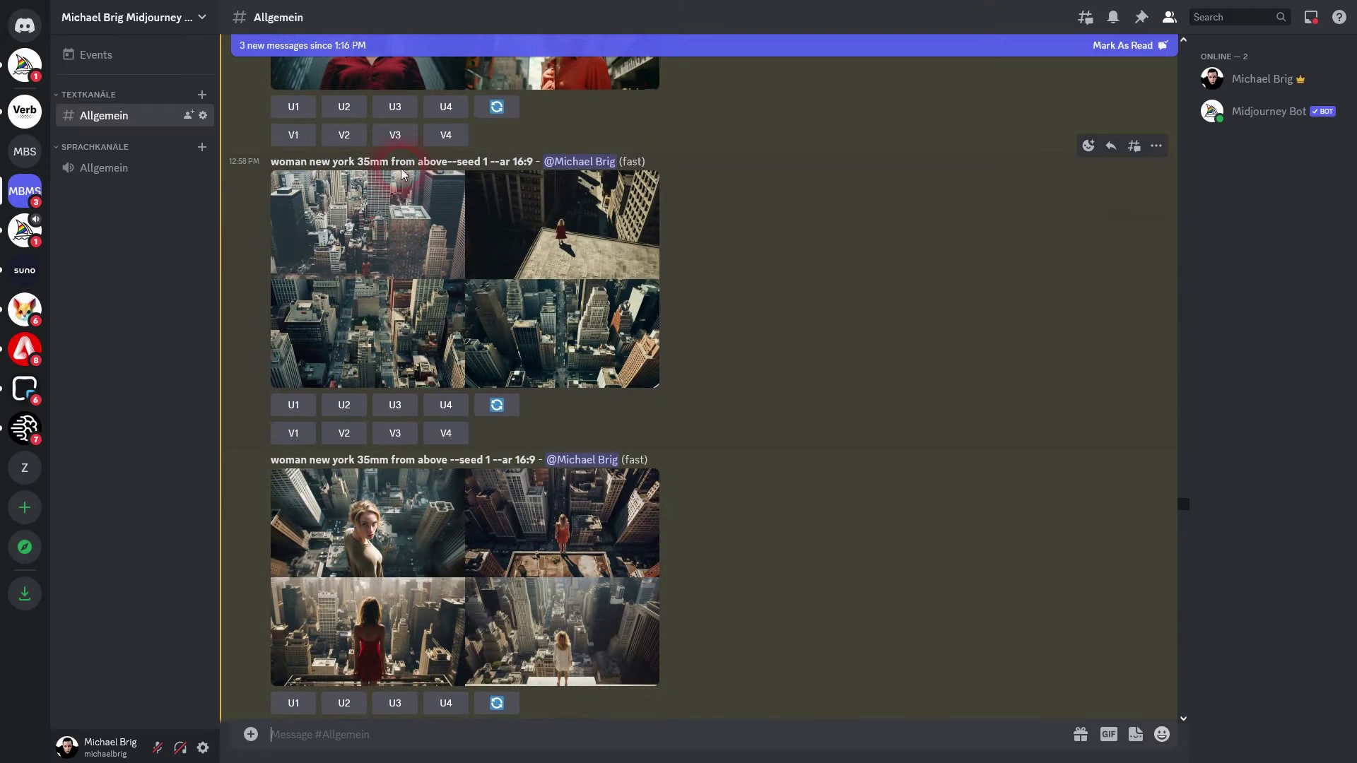
left_click_drag(391, 162, 448, 163)
left_click(475, 280)
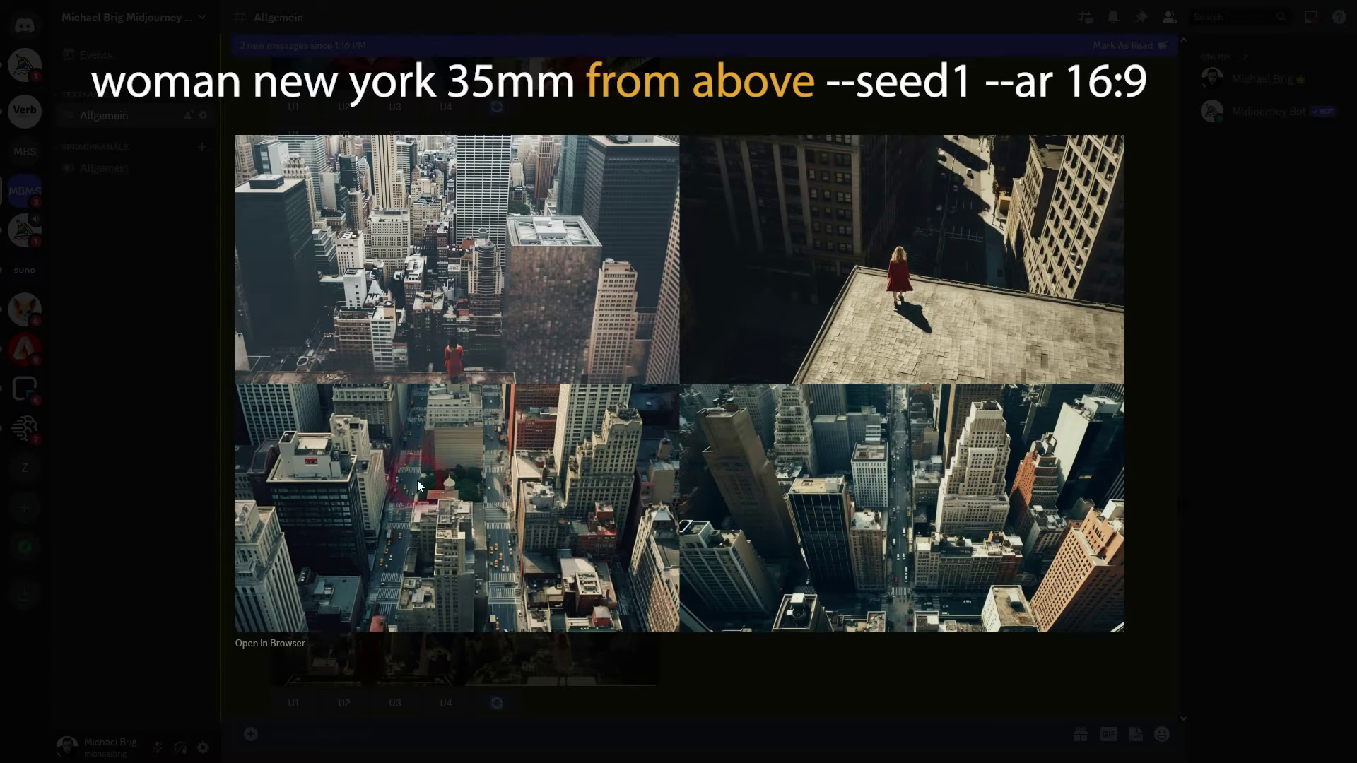
left_click(1193, 400)
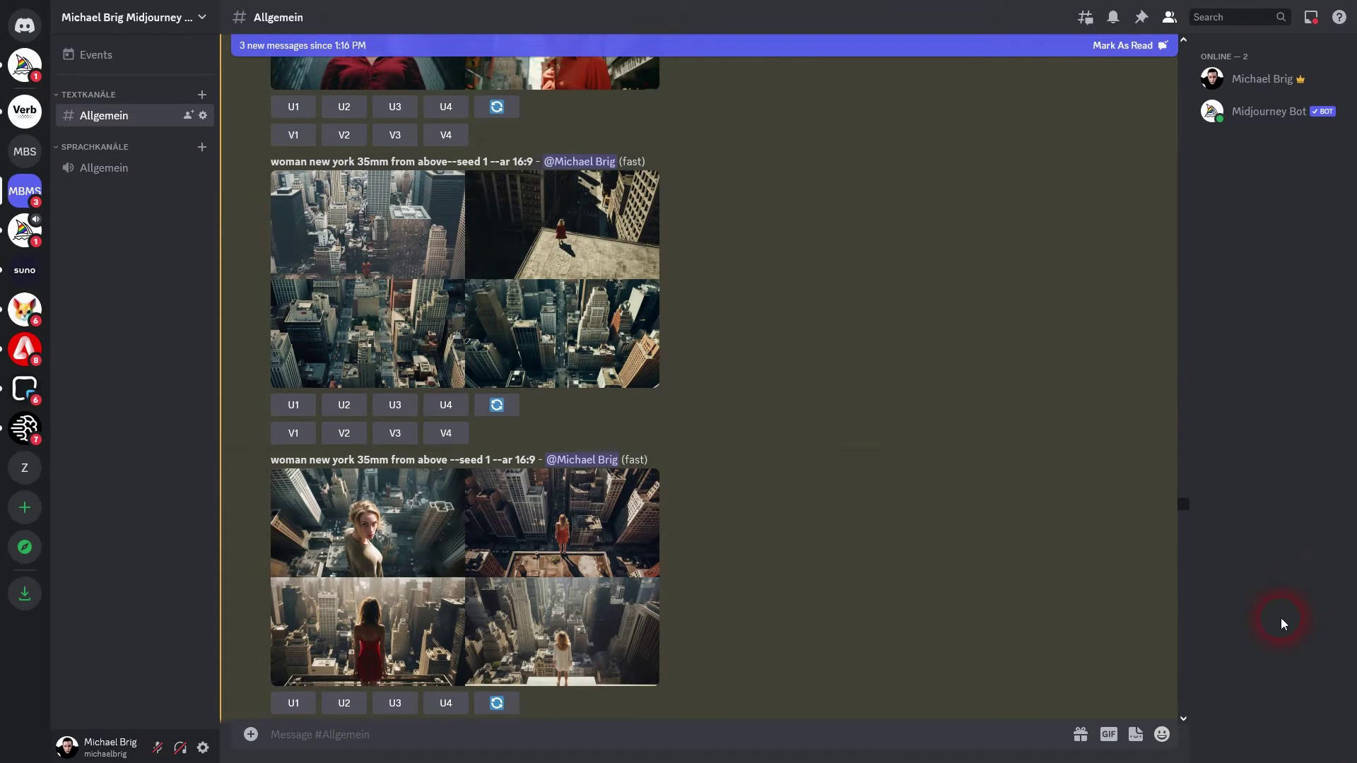
scroll(672, 413, "down", 3)
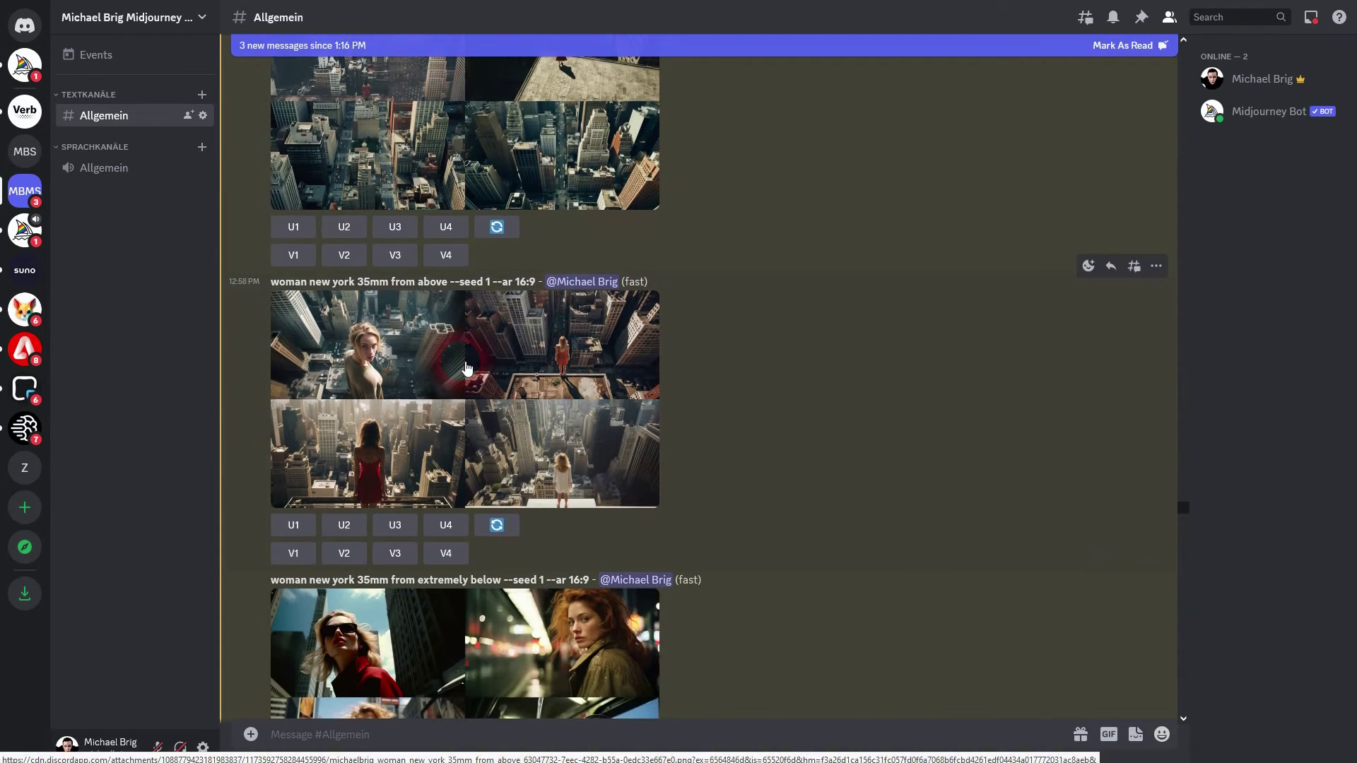
left_click(467, 367)
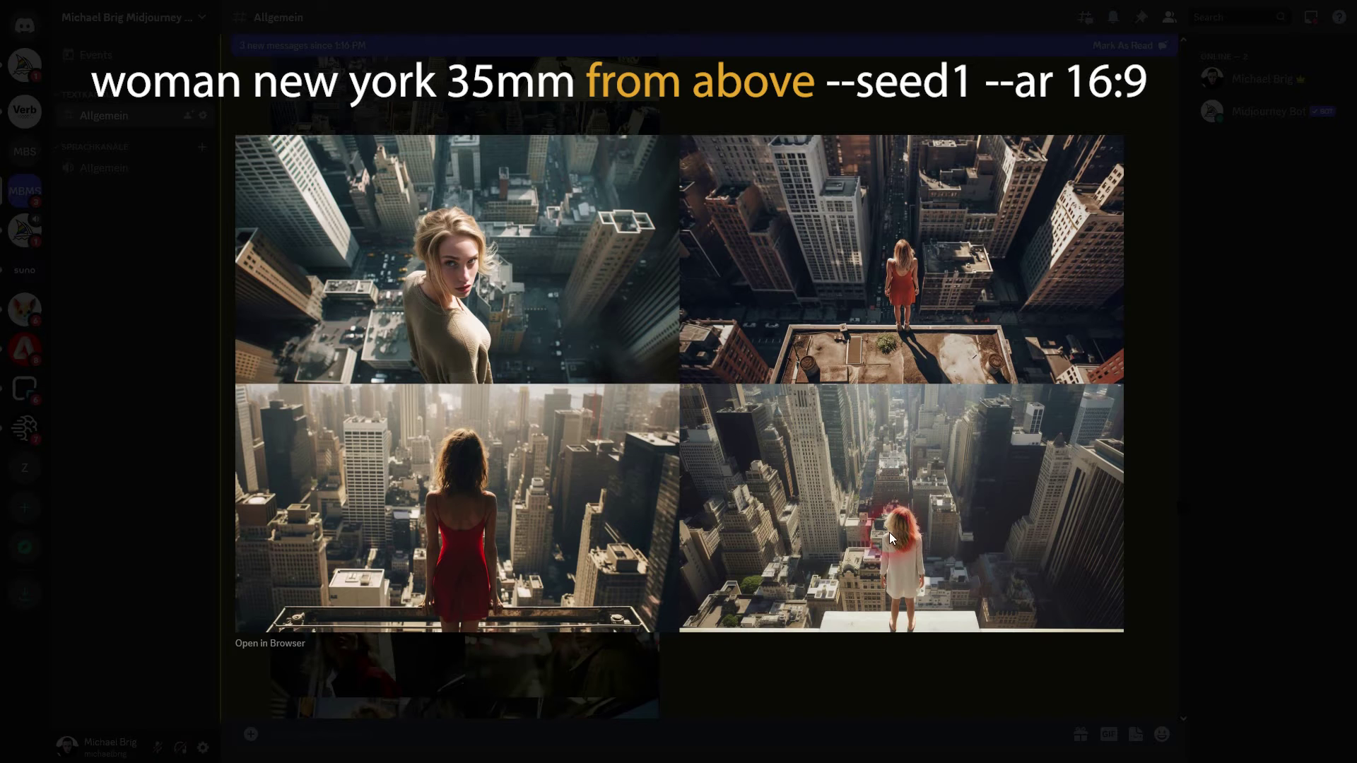
left_click(1202, 278)
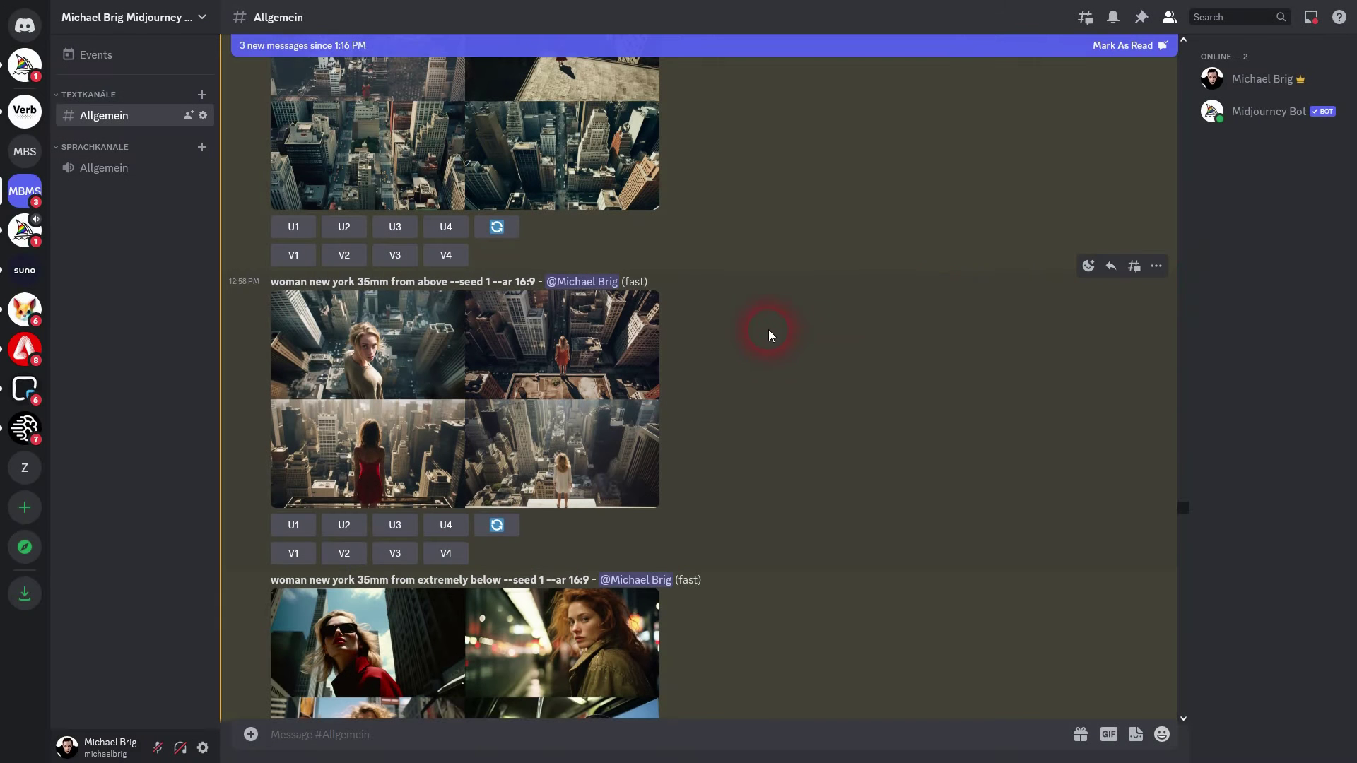
Step: Mark 'from extremely below' and 'aerial shot', then view the aerial shot grid enlarged
scroll(770, 335, "down", 5)
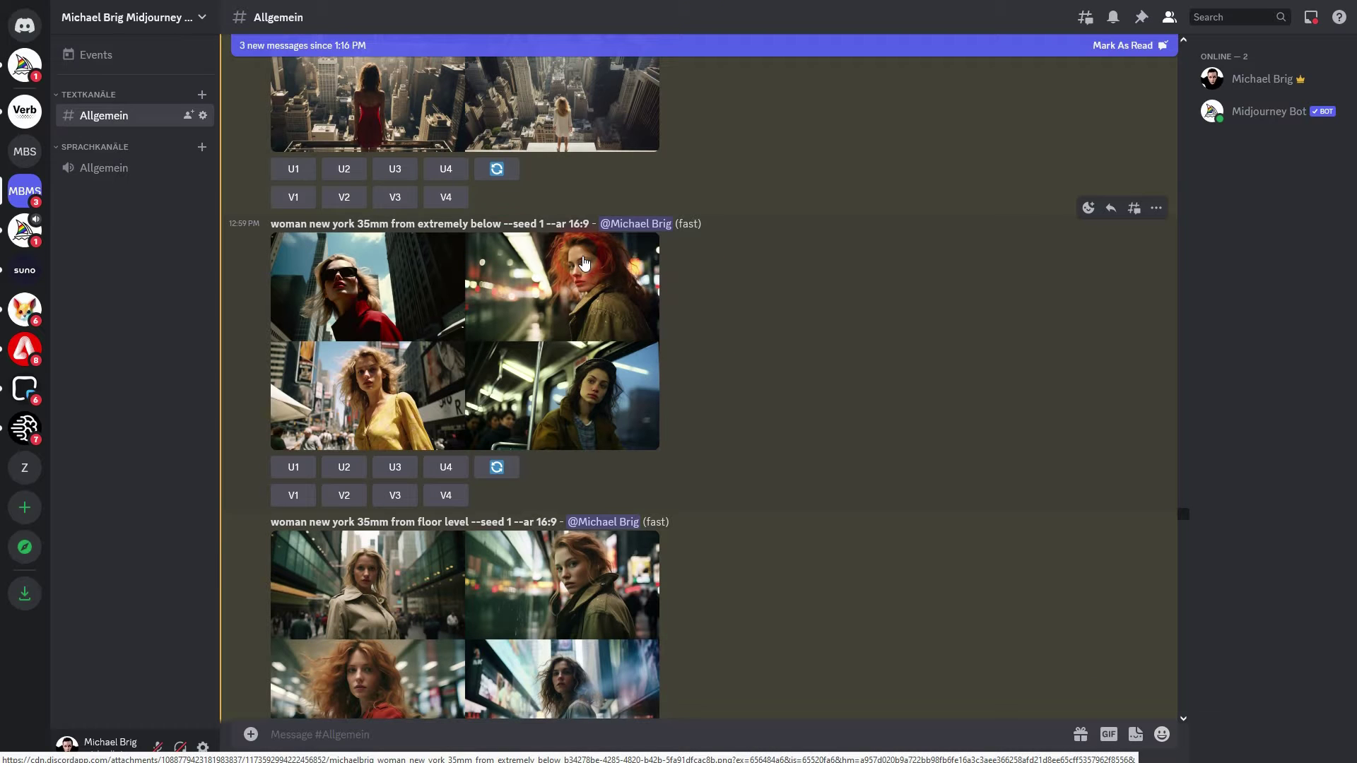
left_click_drag(390, 224, 501, 224)
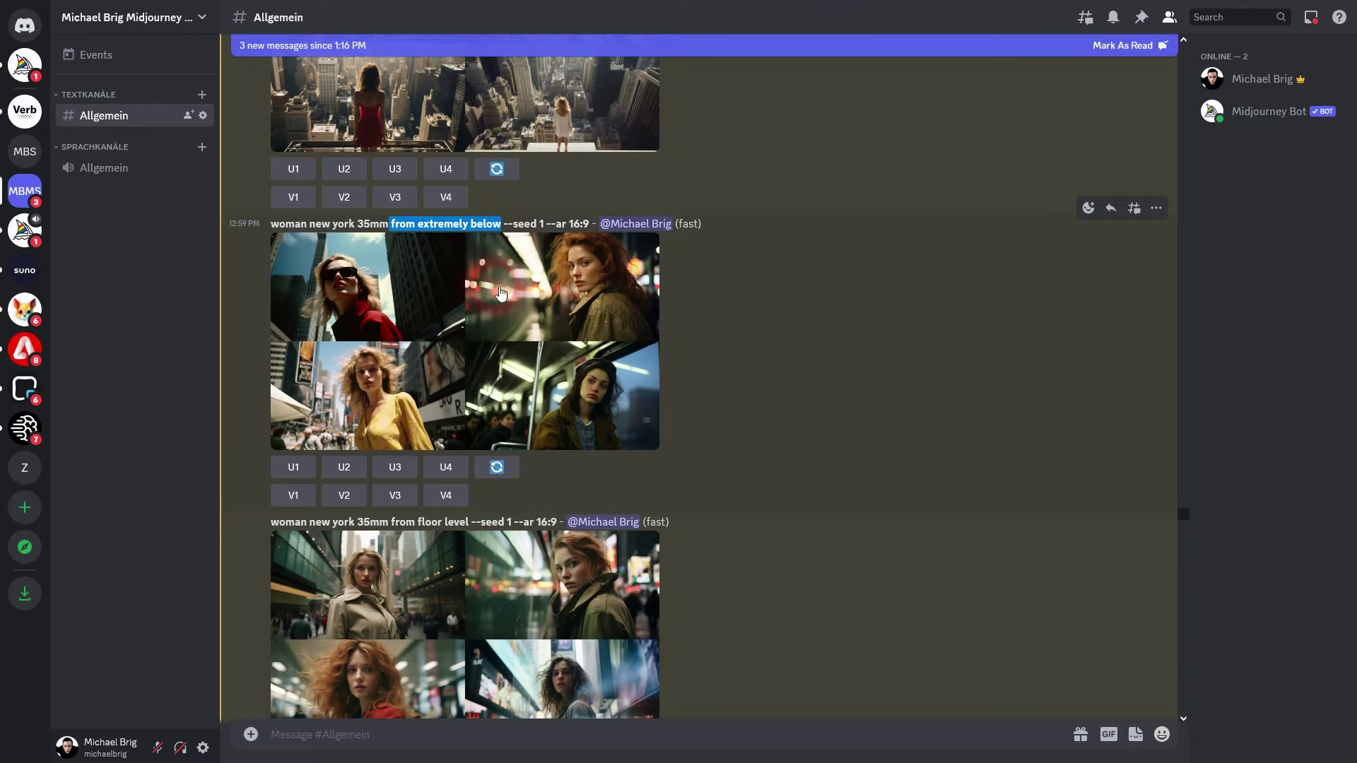
scroll(572, 376, "down", 4)
scroll(572, 379, "down", 6)
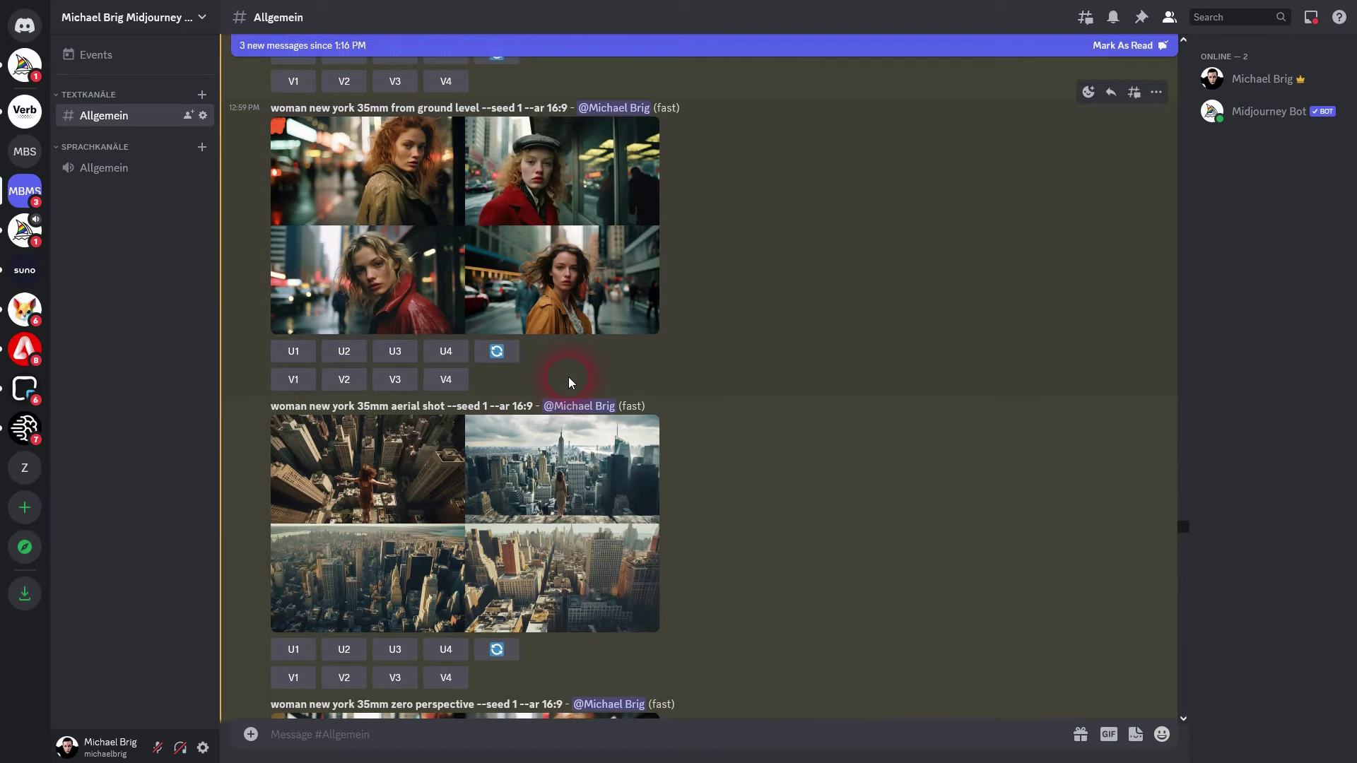
left_click_drag(370, 409, 443, 408)
left_click(484, 488)
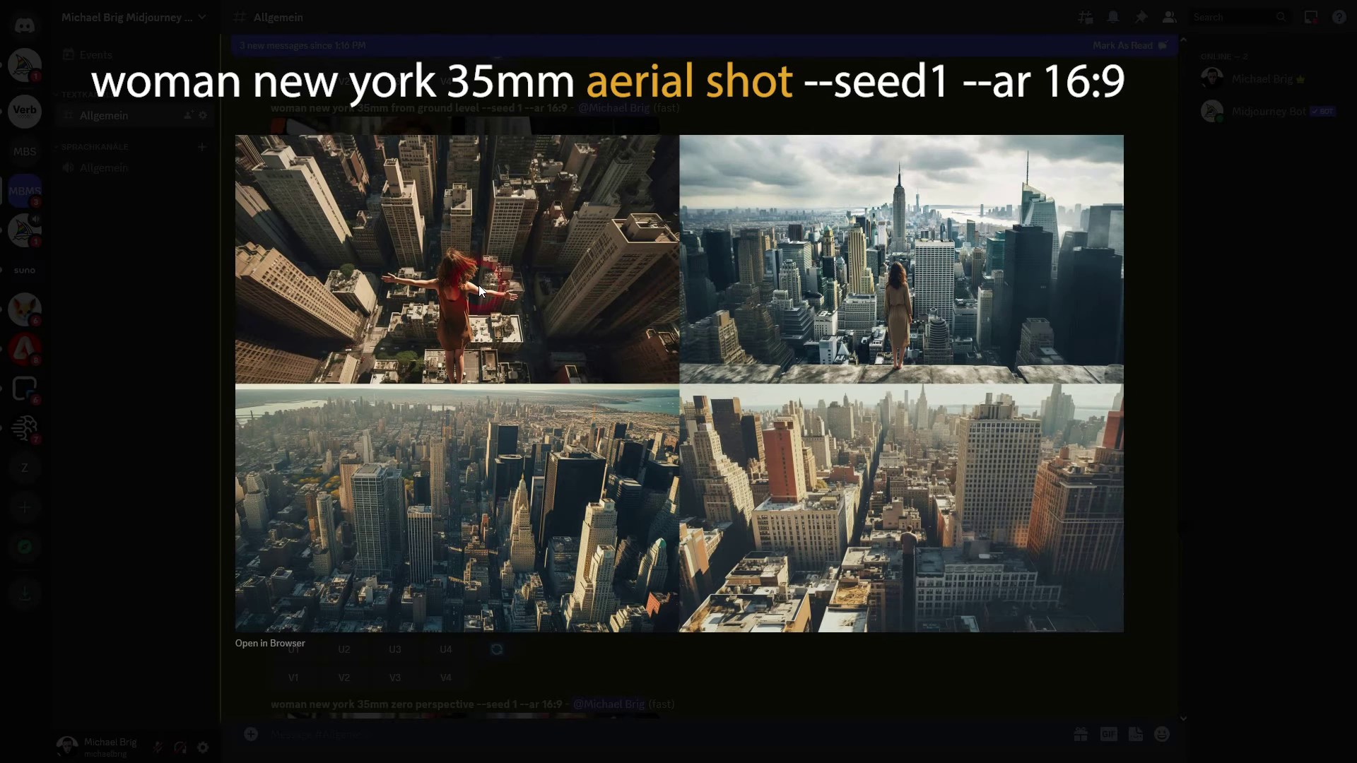
left_click(1236, 332)
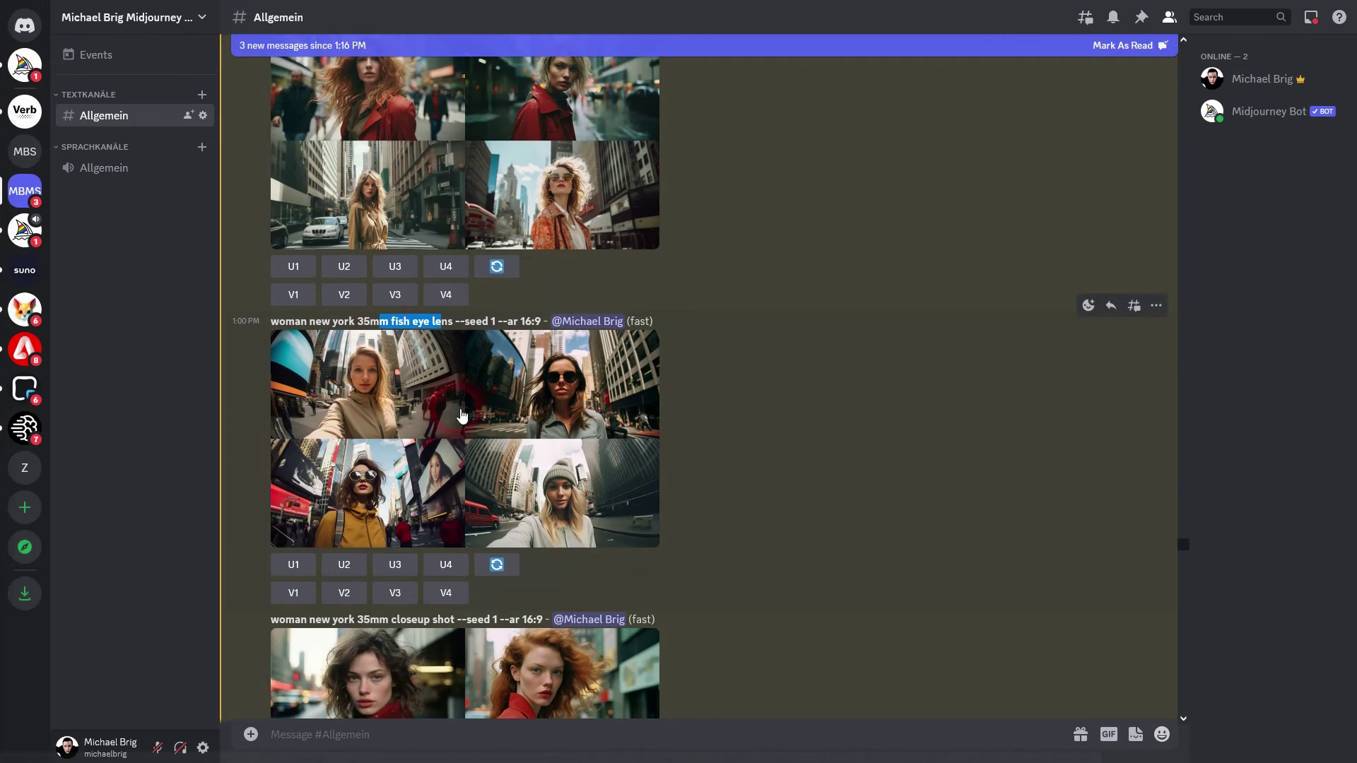
Step: View the fish eye lens grid enlarged, then close it
left_click(462, 415)
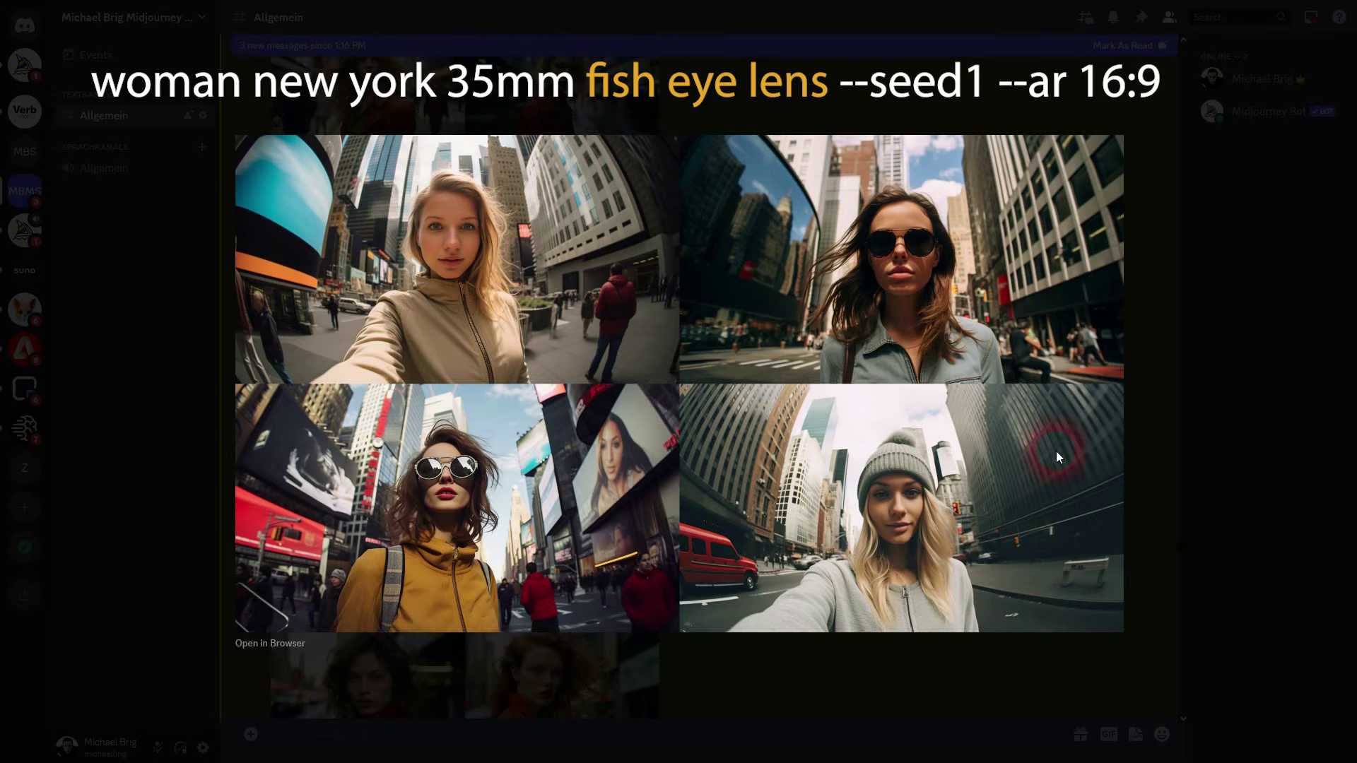
left_click(872, 388)
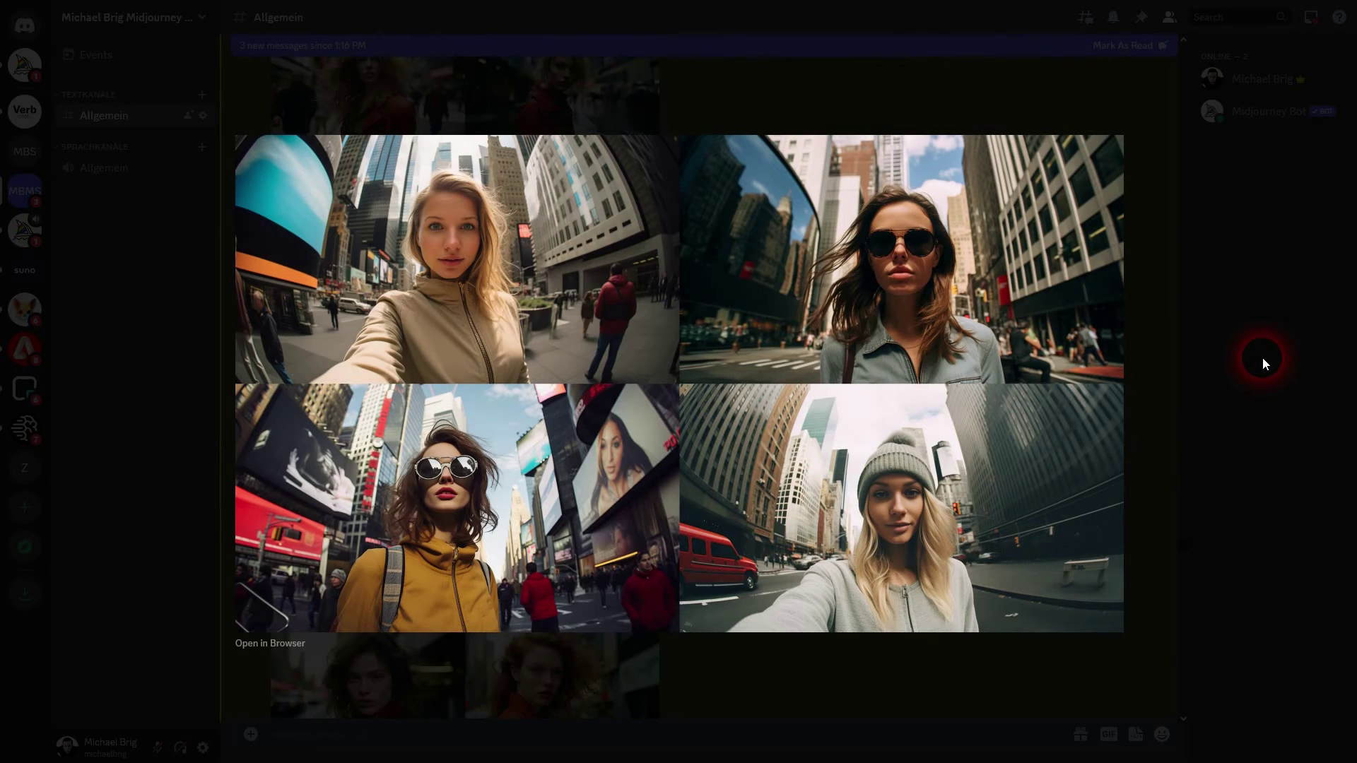
left_click(1262, 358)
scroll(841, 351, "down", 20)
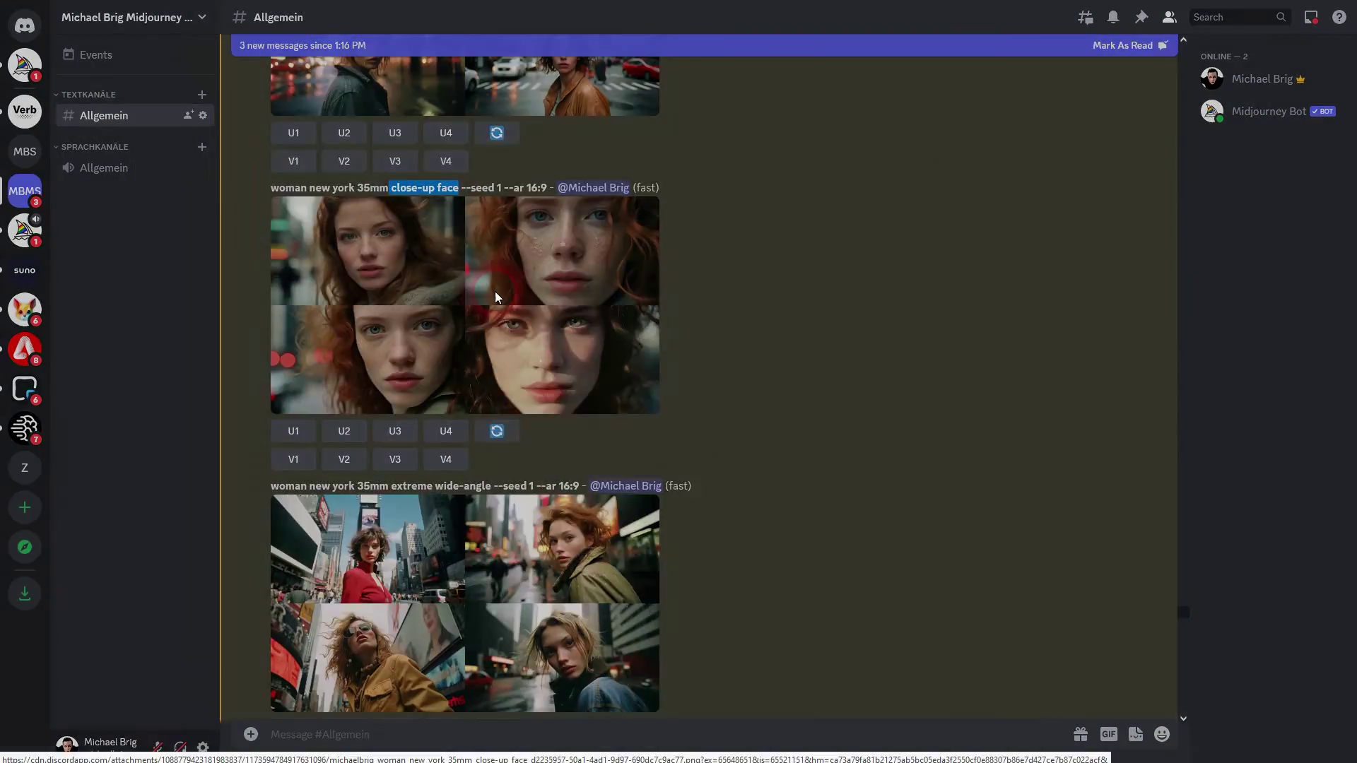
Step: View the closeup shot and feet level grids enlarged, closing each
left_click(495, 297)
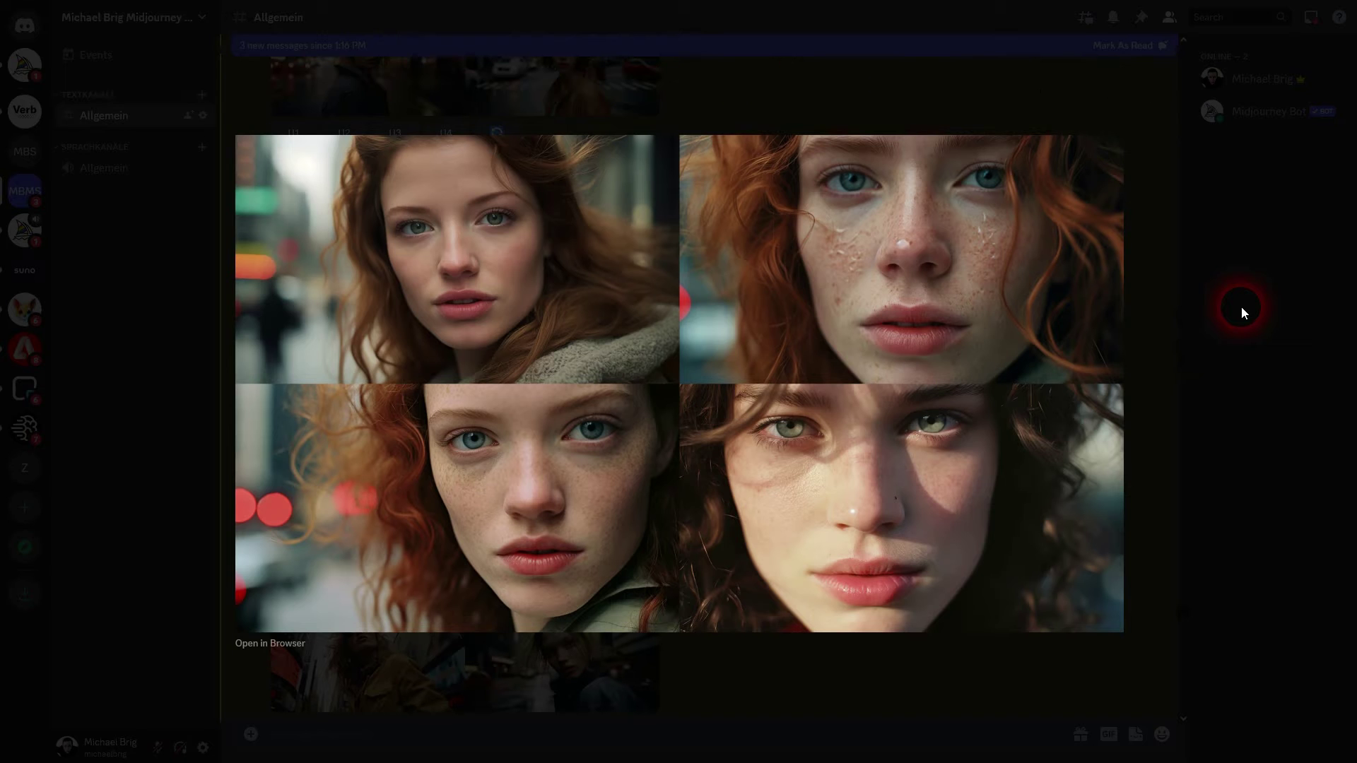
left_click(1241, 306)
scroll(933, 395, "up", 3)
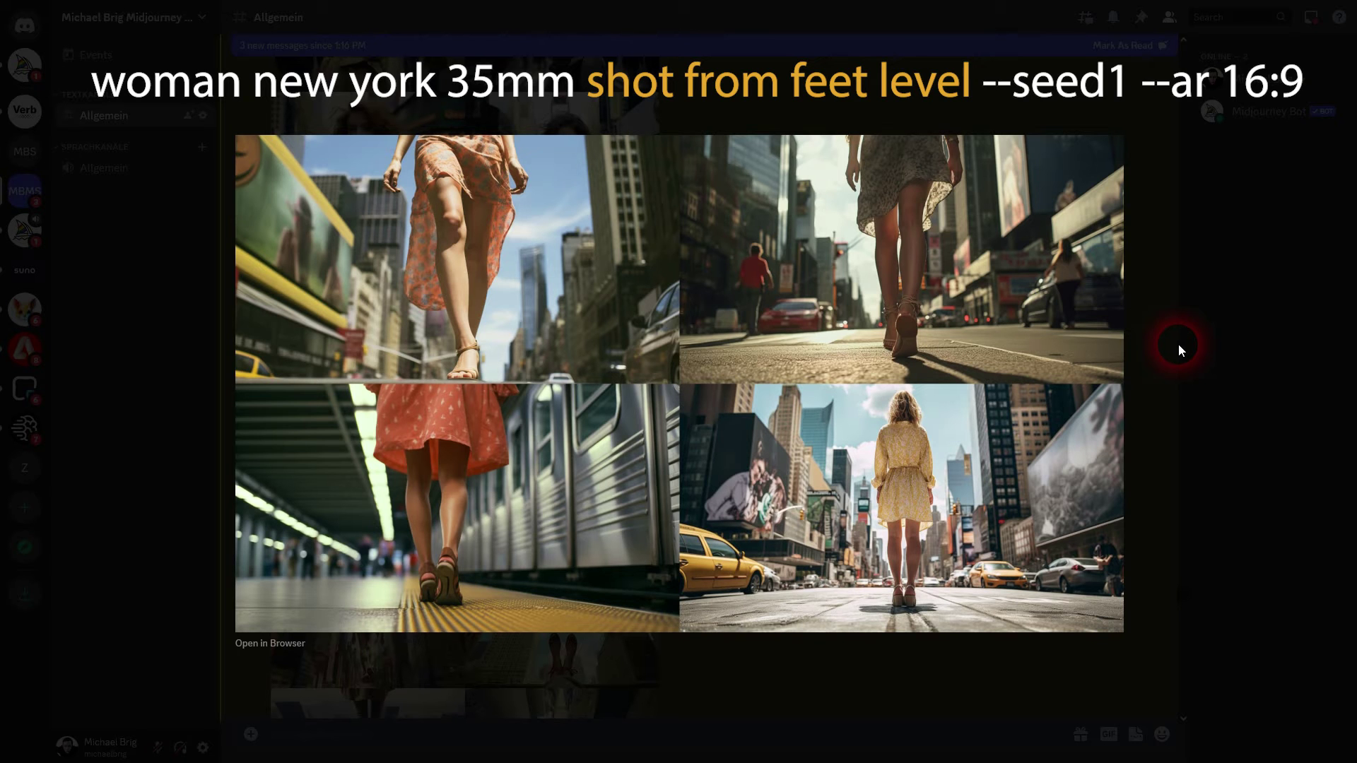
left_click(1177, 343)
Step: View the floor level and ground level grids, then enlarge the full body shot grid
scroll(818, 387, "down", 10)
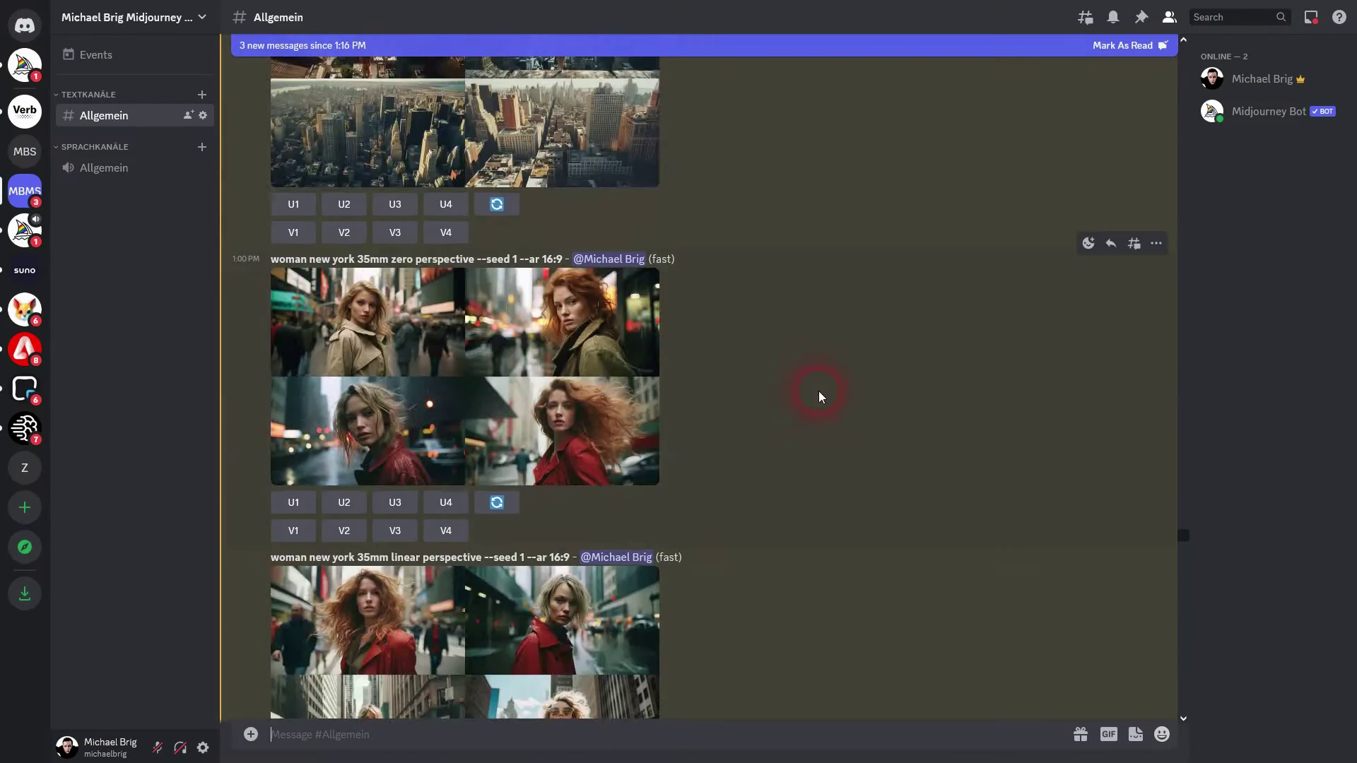
left_click(461, 262)
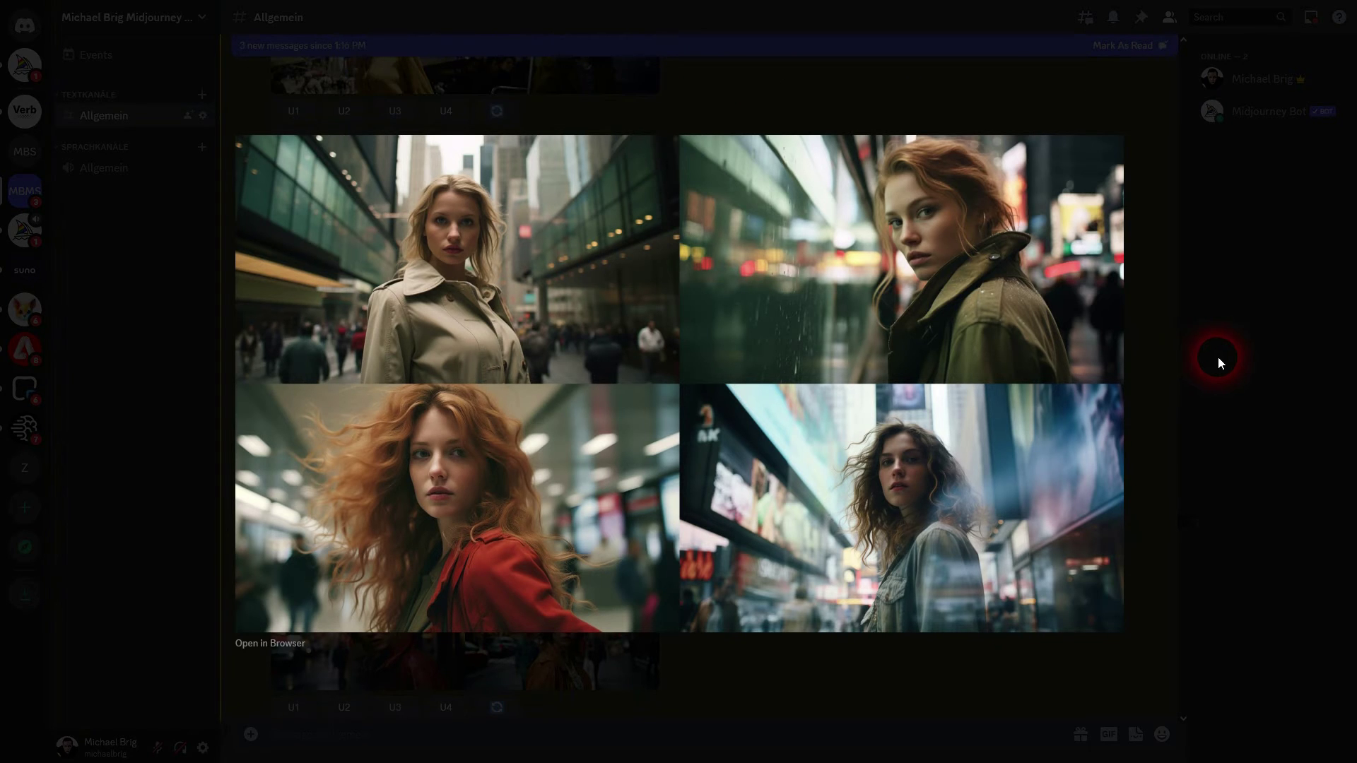
left_click(1218, 358)
left_click_drag(402, 465, 477, 467)
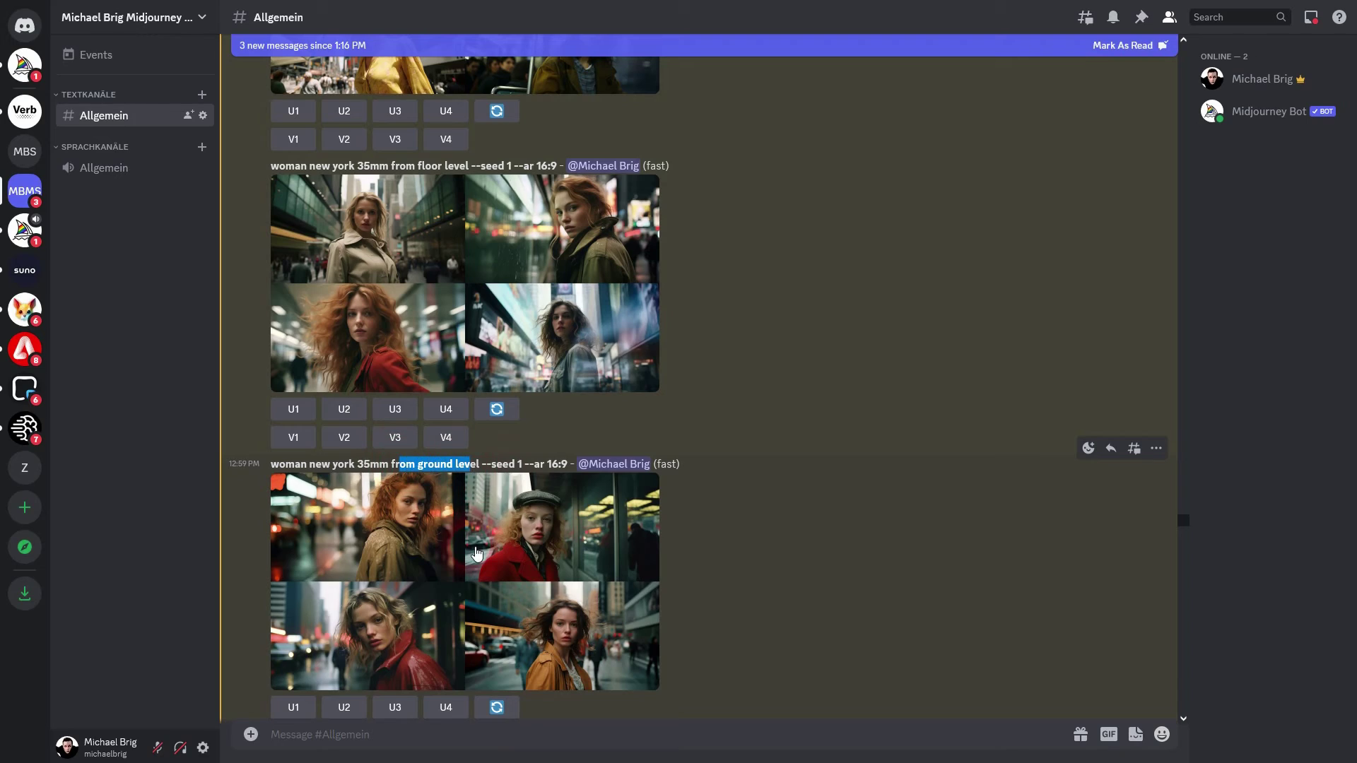
left_click(470, 551)
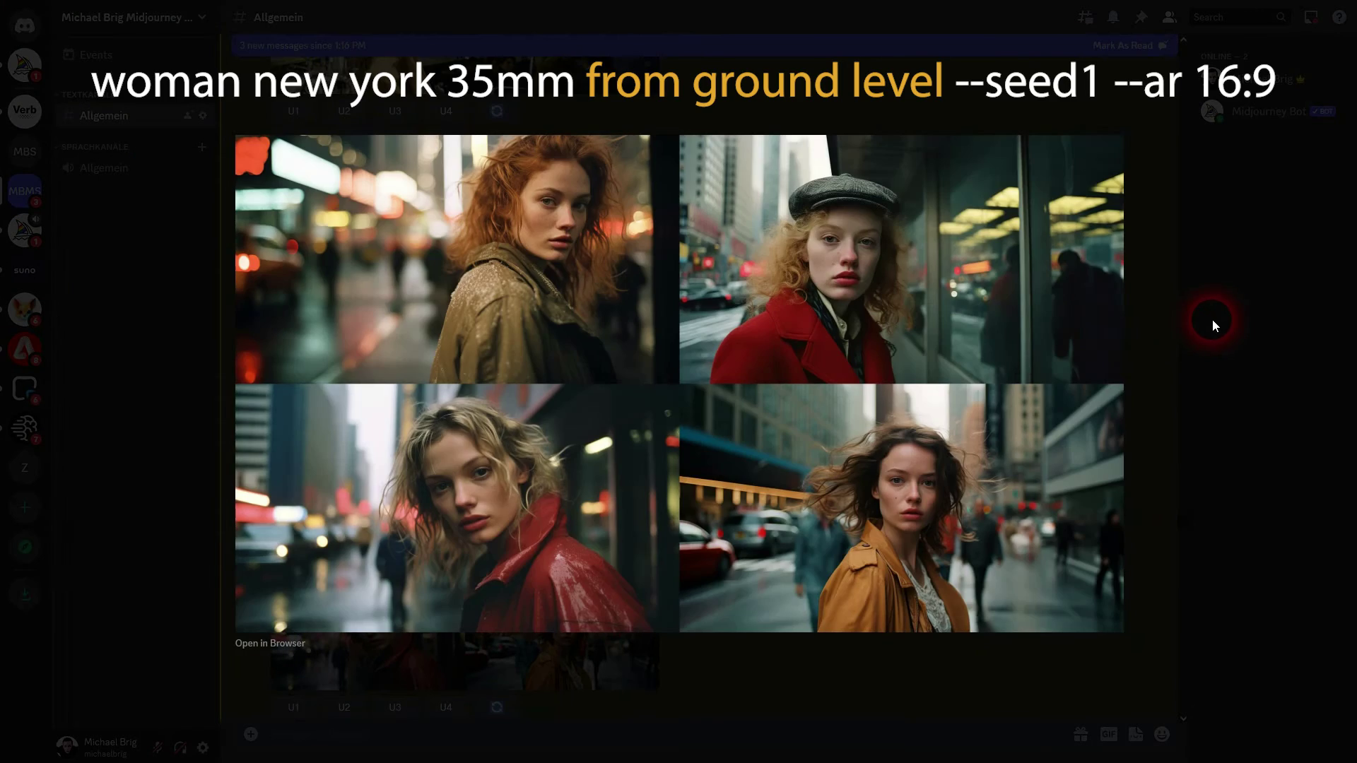
left_click(1213, 324)
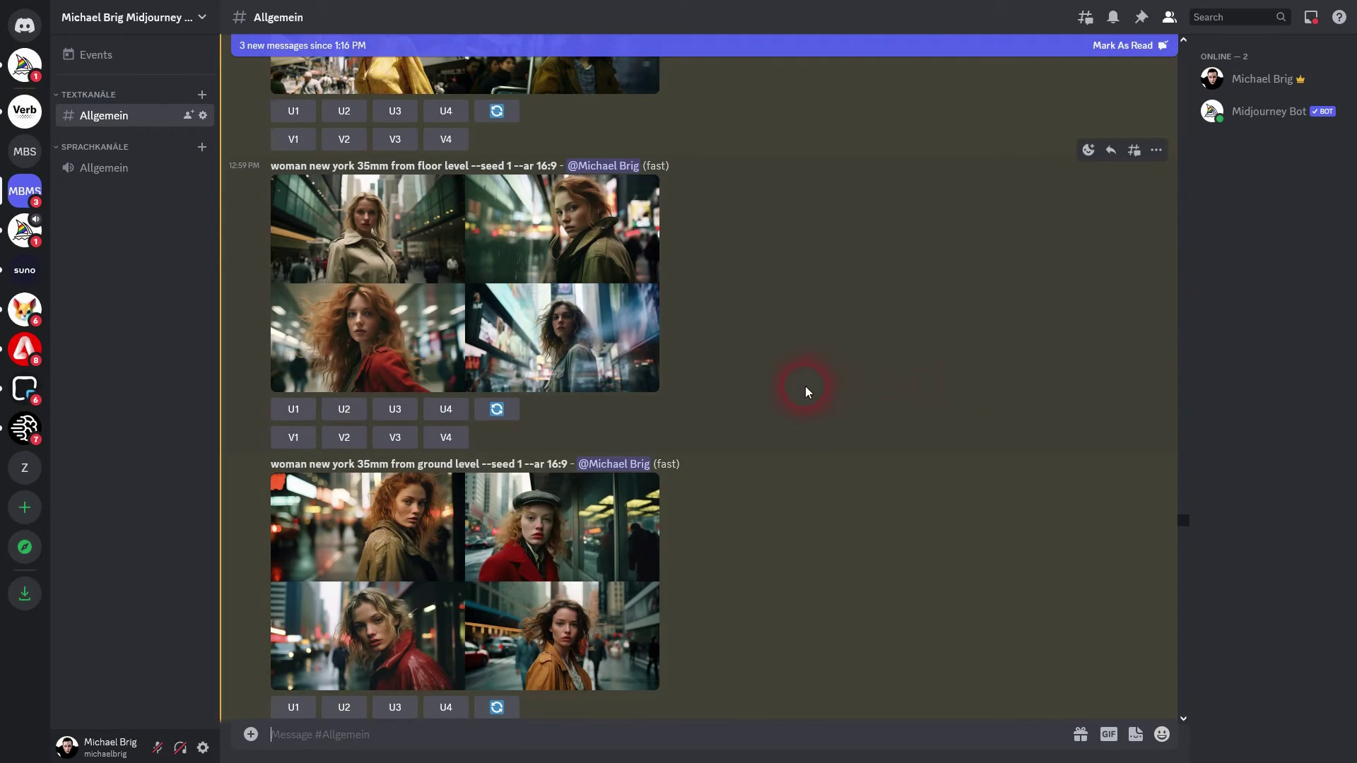
scroll(805, 387, "down", 10)
left_click(499, 453)
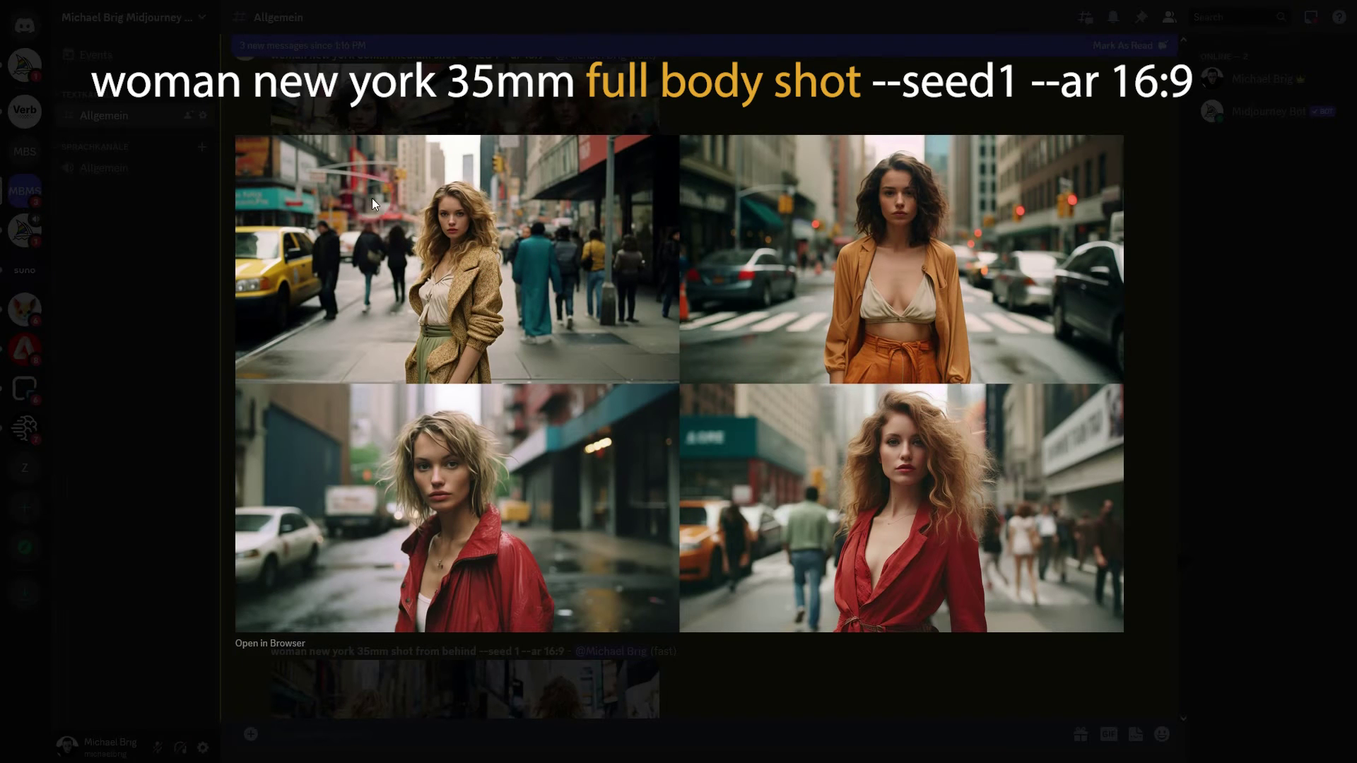
Step: Upscale image 4 of the full body shot grid, then U4 of the Pan Down grid
left_click(1205, 292)
left_click(452, 599)
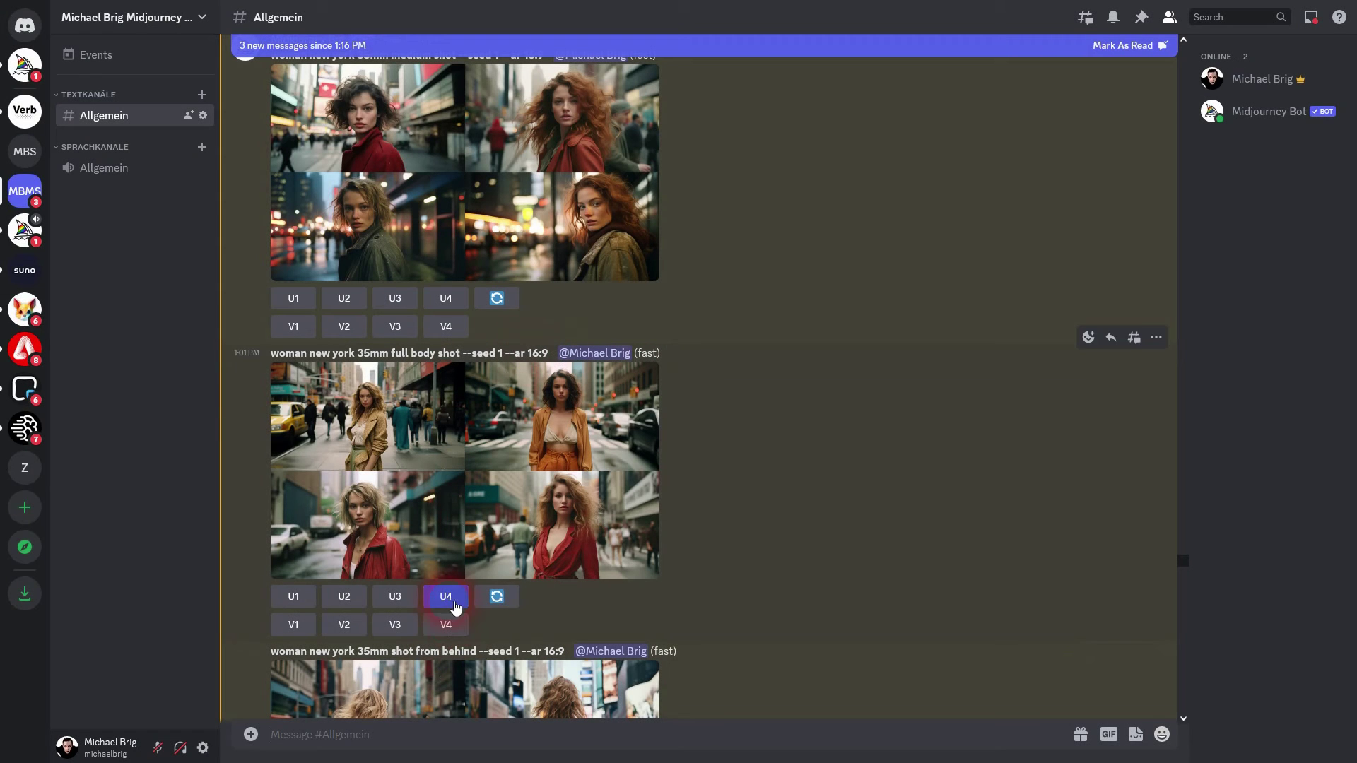
scroll(819, 449, "down", 1)
scroll(820, 449, "down", 20)
scroll(826, 427, "down", 20)
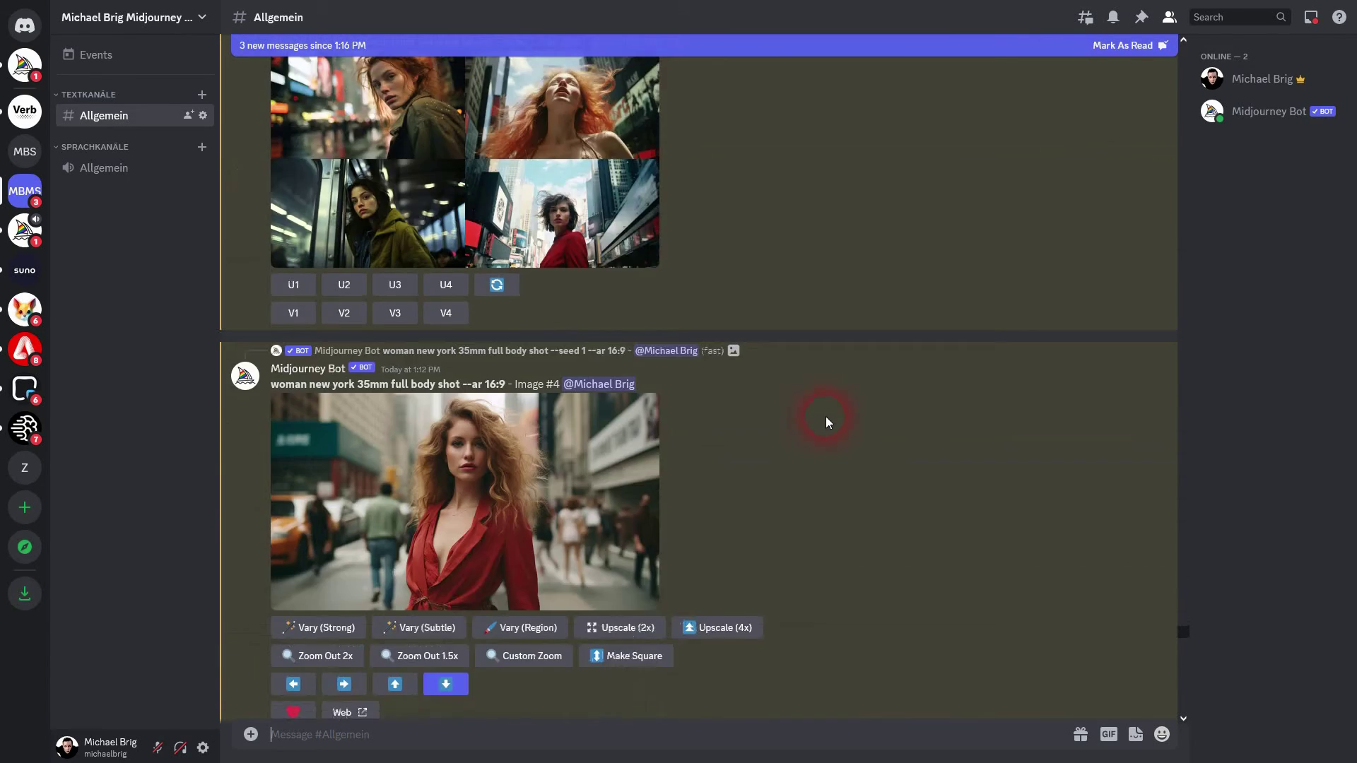
scroll(825, 424, "down", 4)
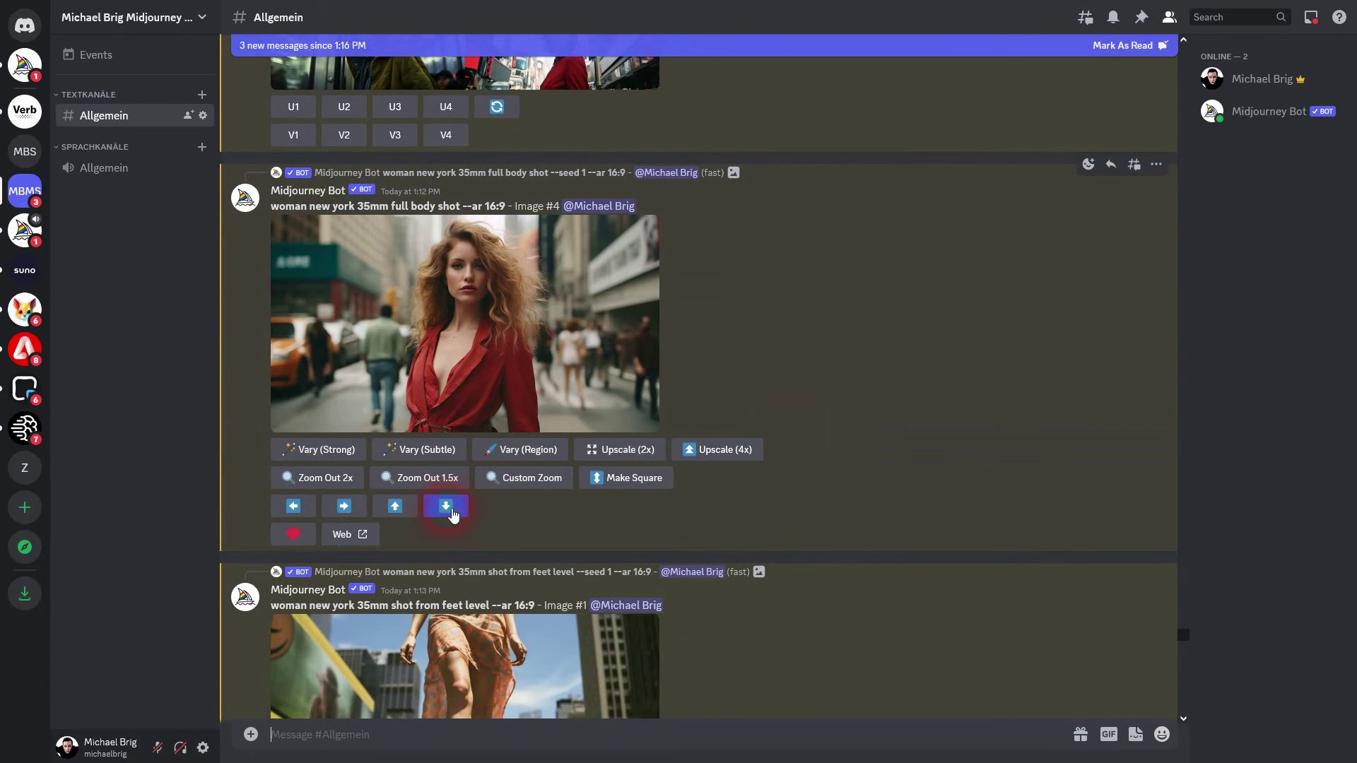
scroll(914, 394, "down", 15)
scroll(914, 377, "down", 9)
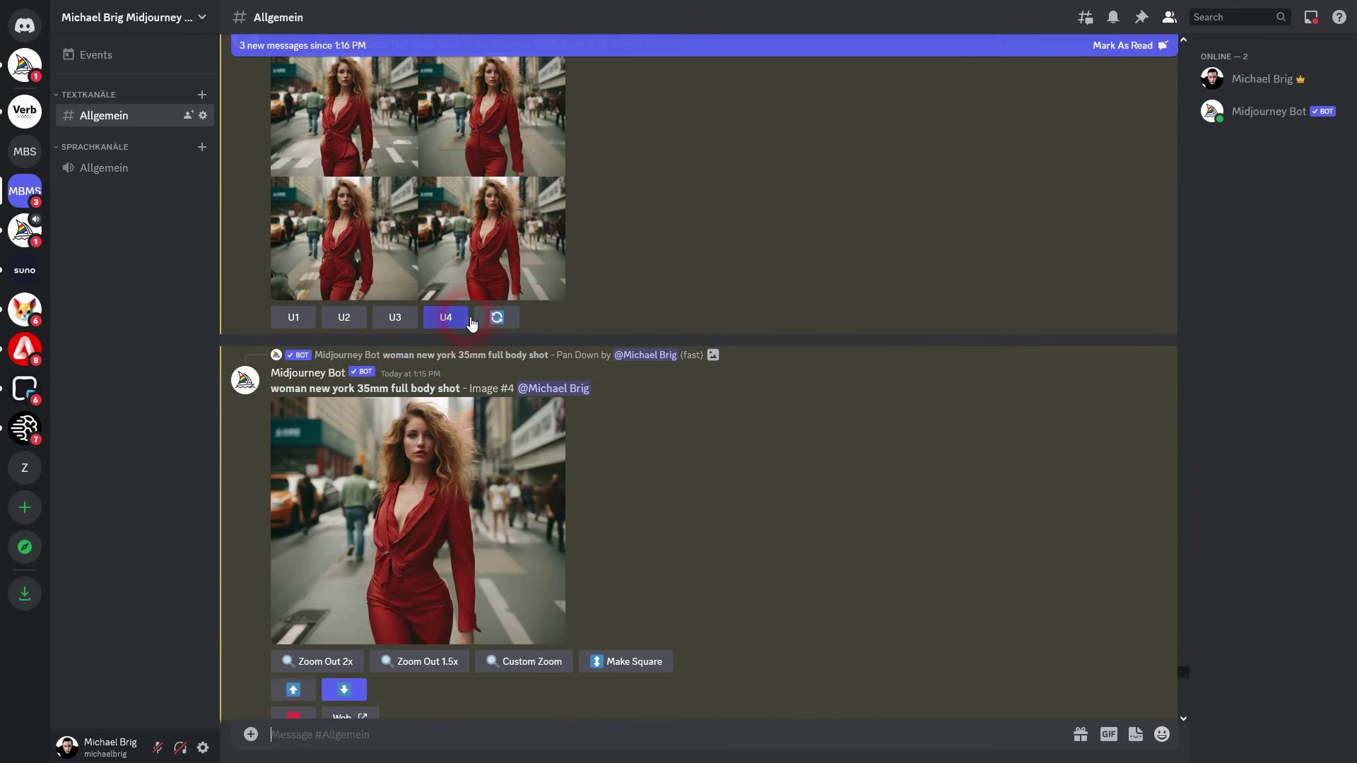
scroll(659, 206, "down", 14)
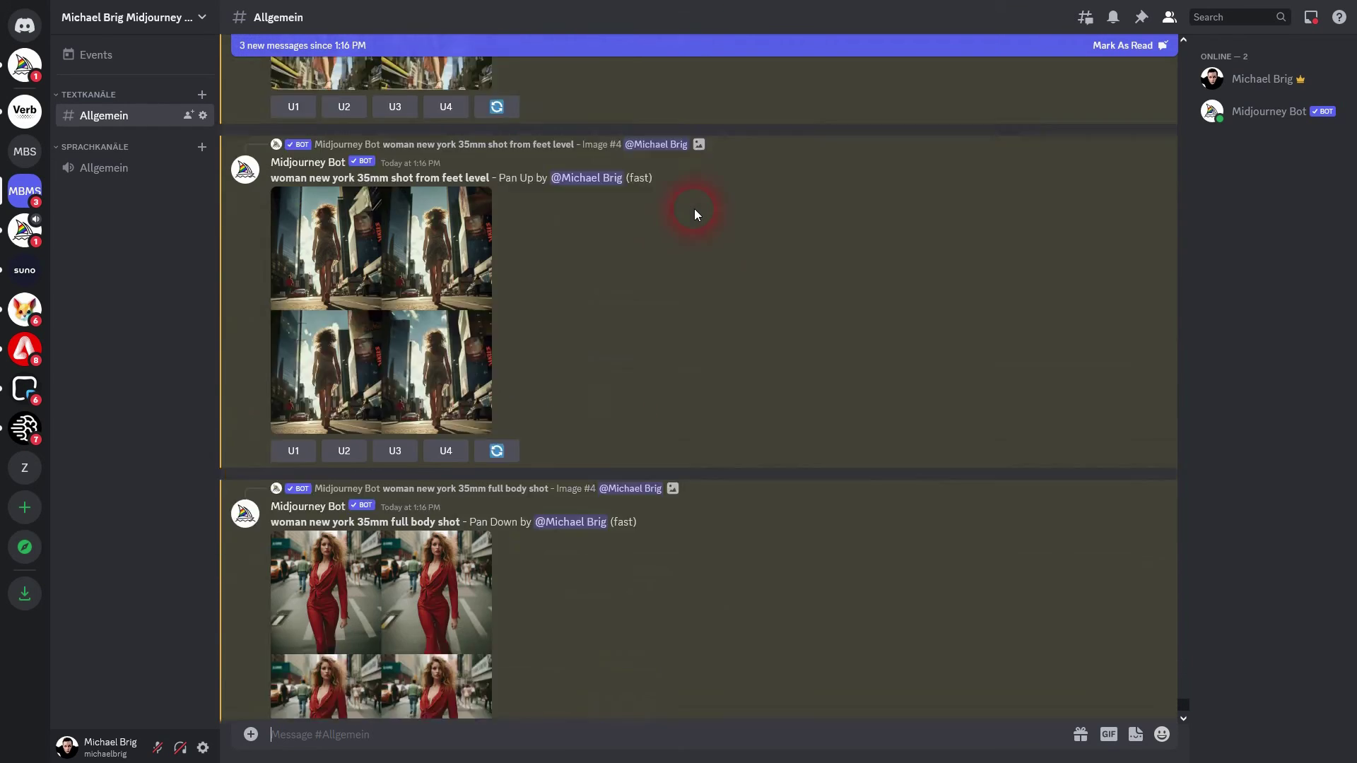
scroll(694, 210, "down", 2)
left_click(446, 686)
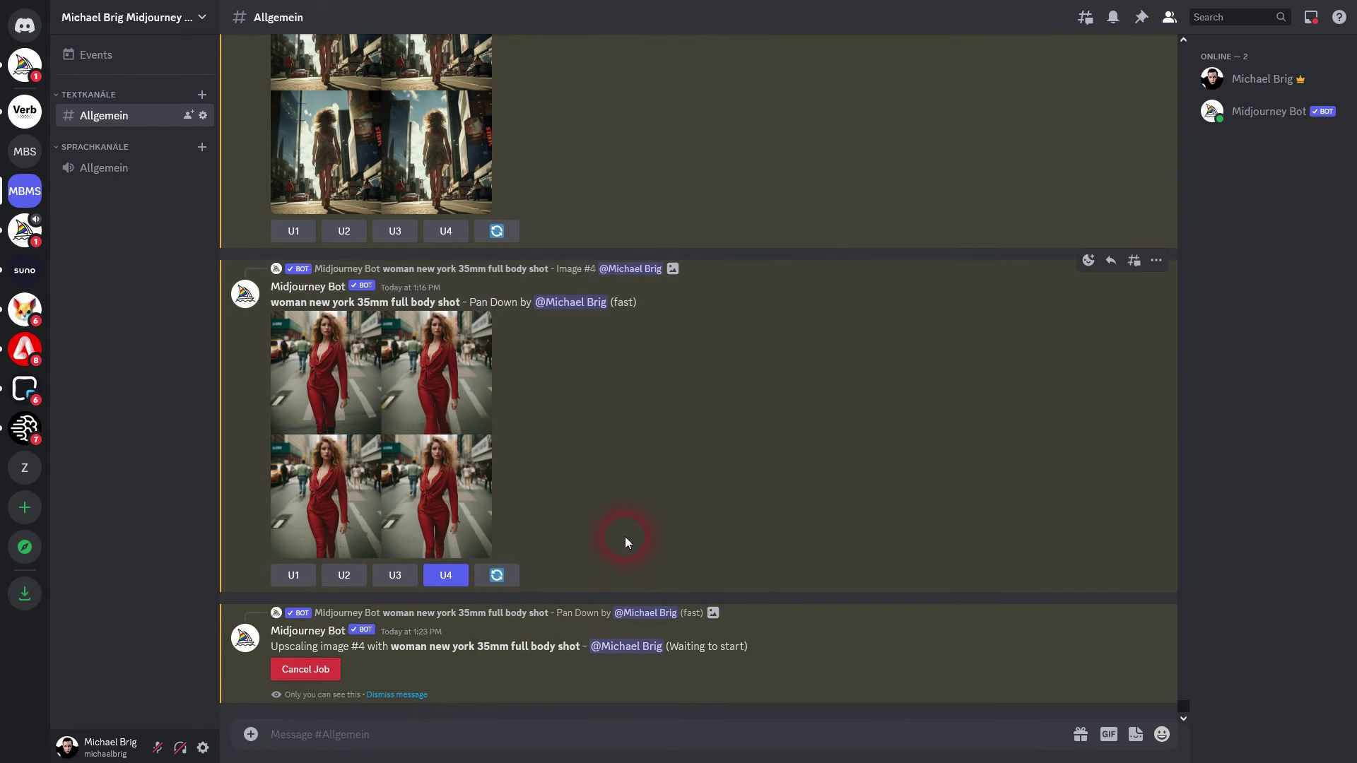
Step: Preview the Pan Down grid, then pan the upscaled red-suit Image #4 further down
left_click(418, 421)
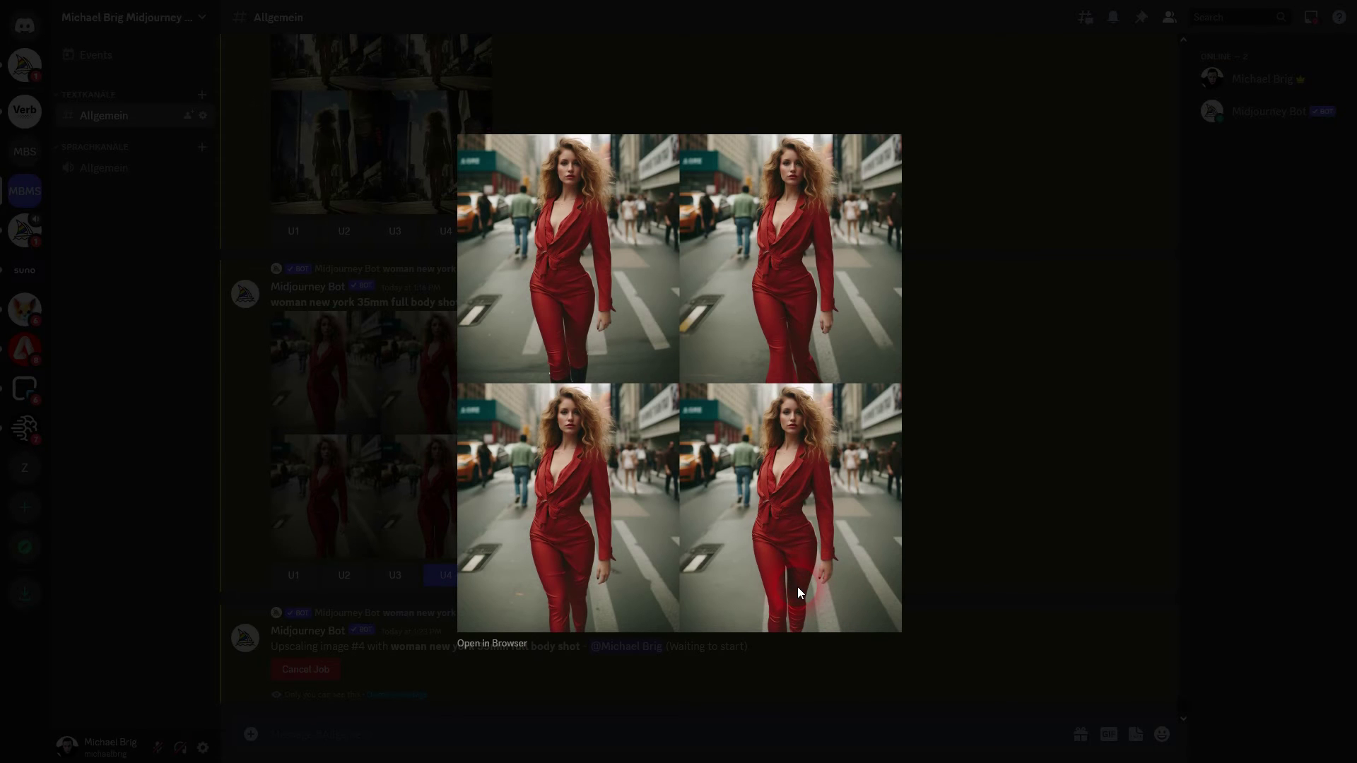
left_click(969, 404)
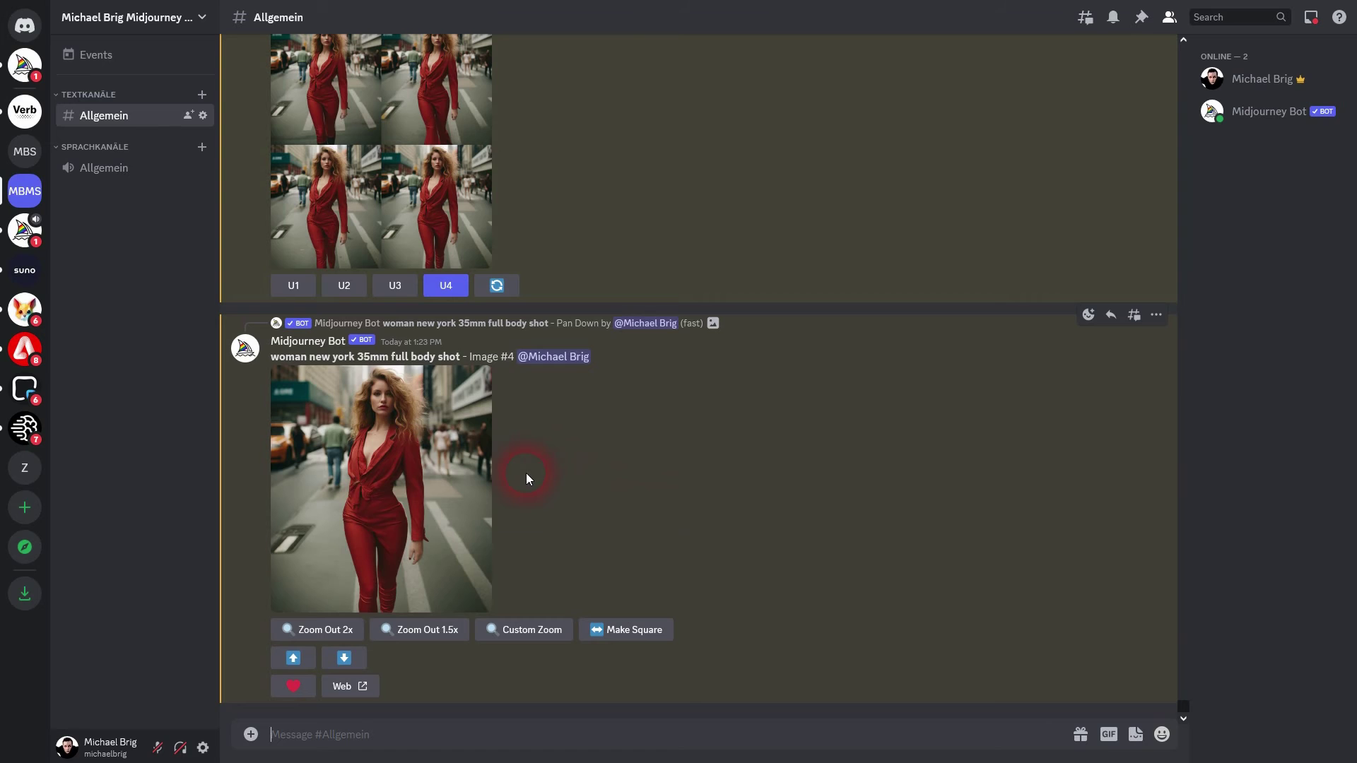
left_click(345, 658)
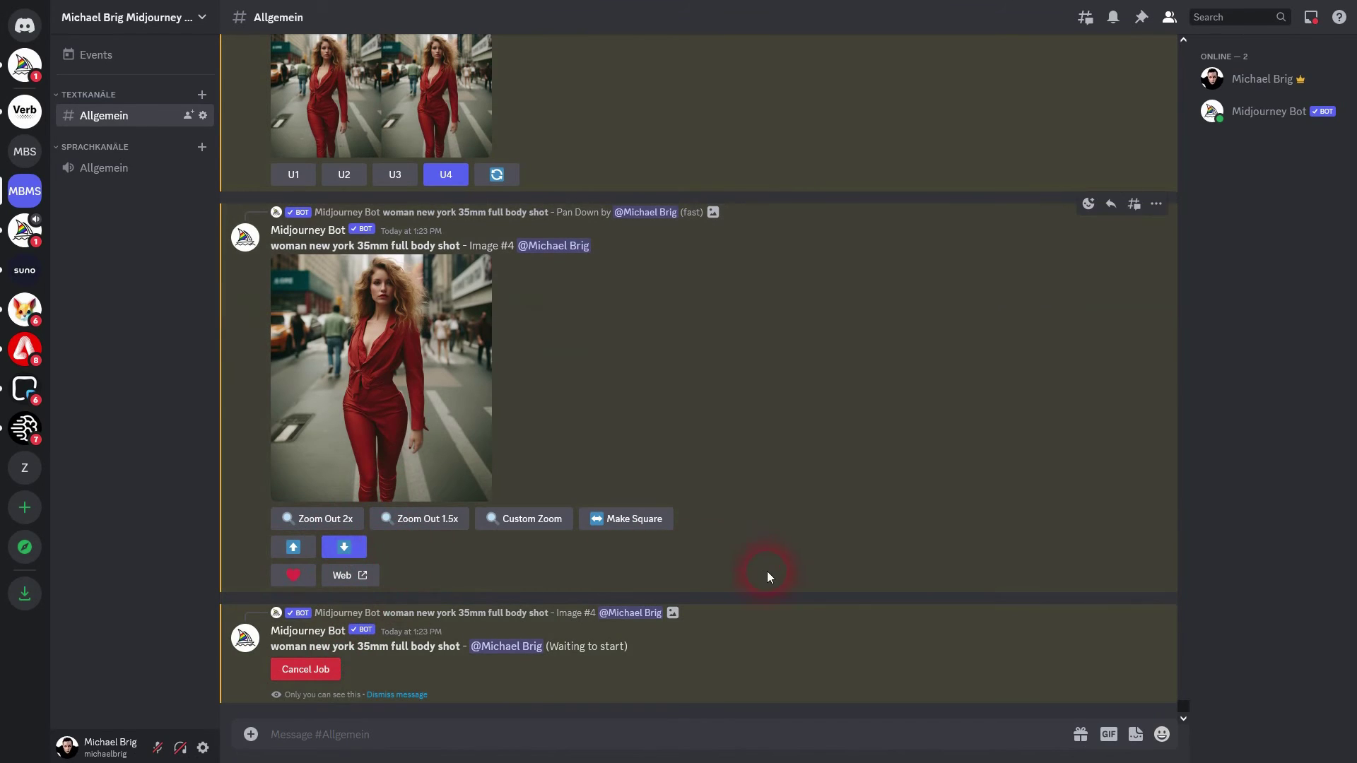
scroll(767, 510, "up", 15)
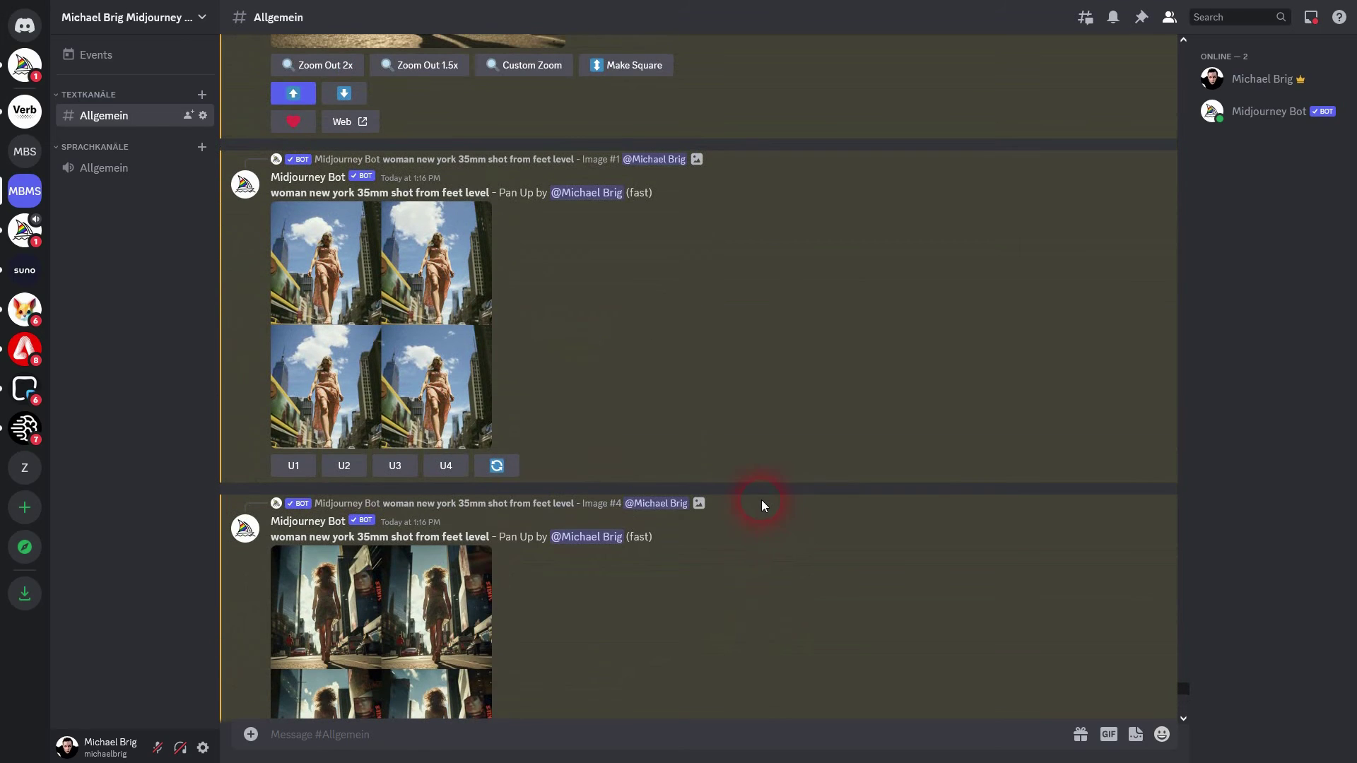
scroll(780, 507, "up", 20)
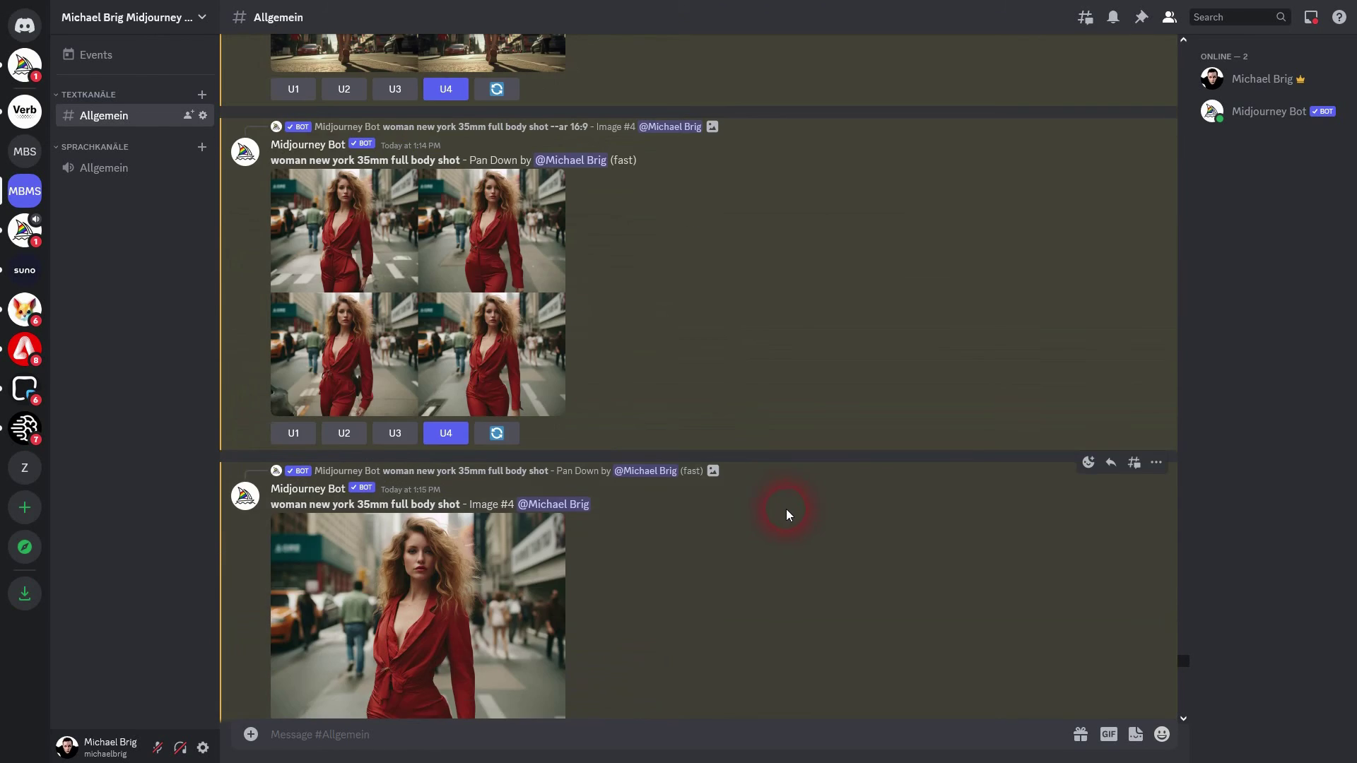
scroll(791, 515, "up", 15)
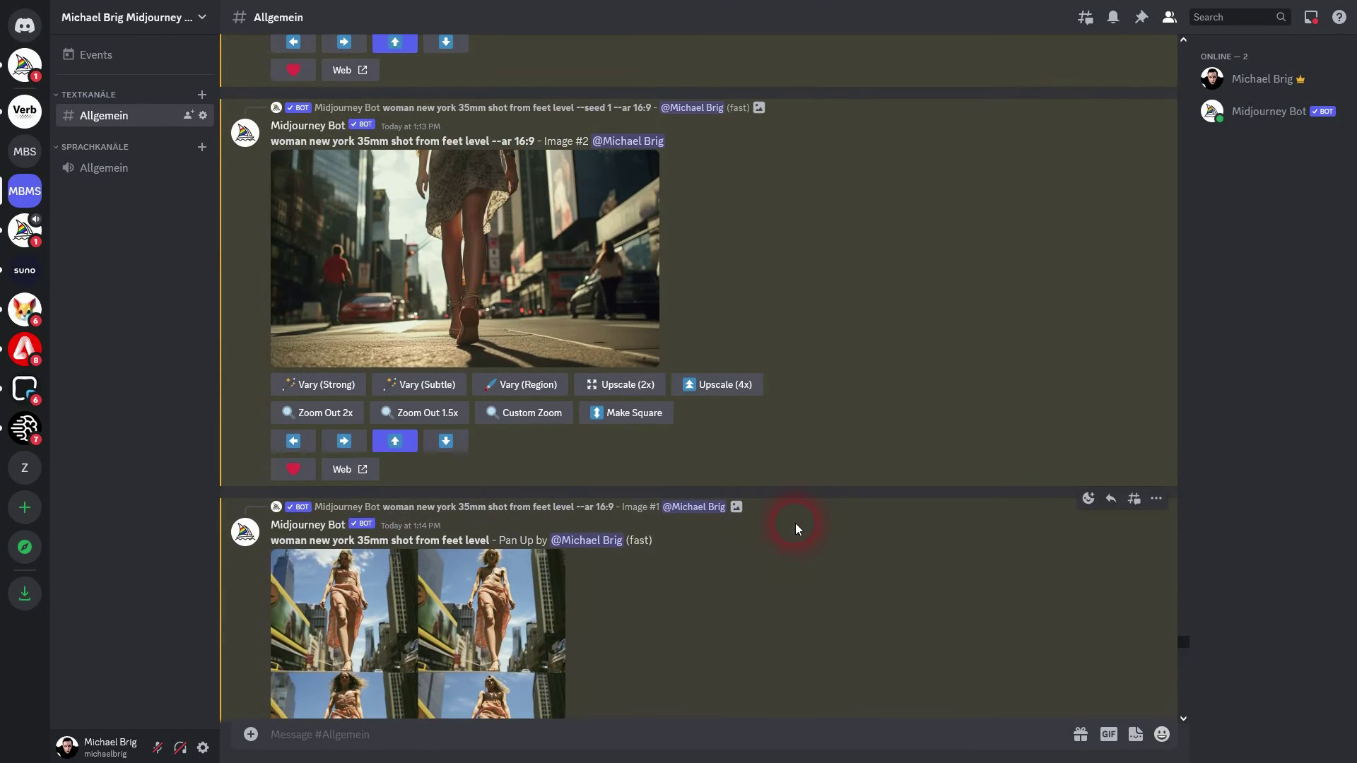
left_click_drag(380, 498, 494, 505)
scroll(509, 516, "up", 15)
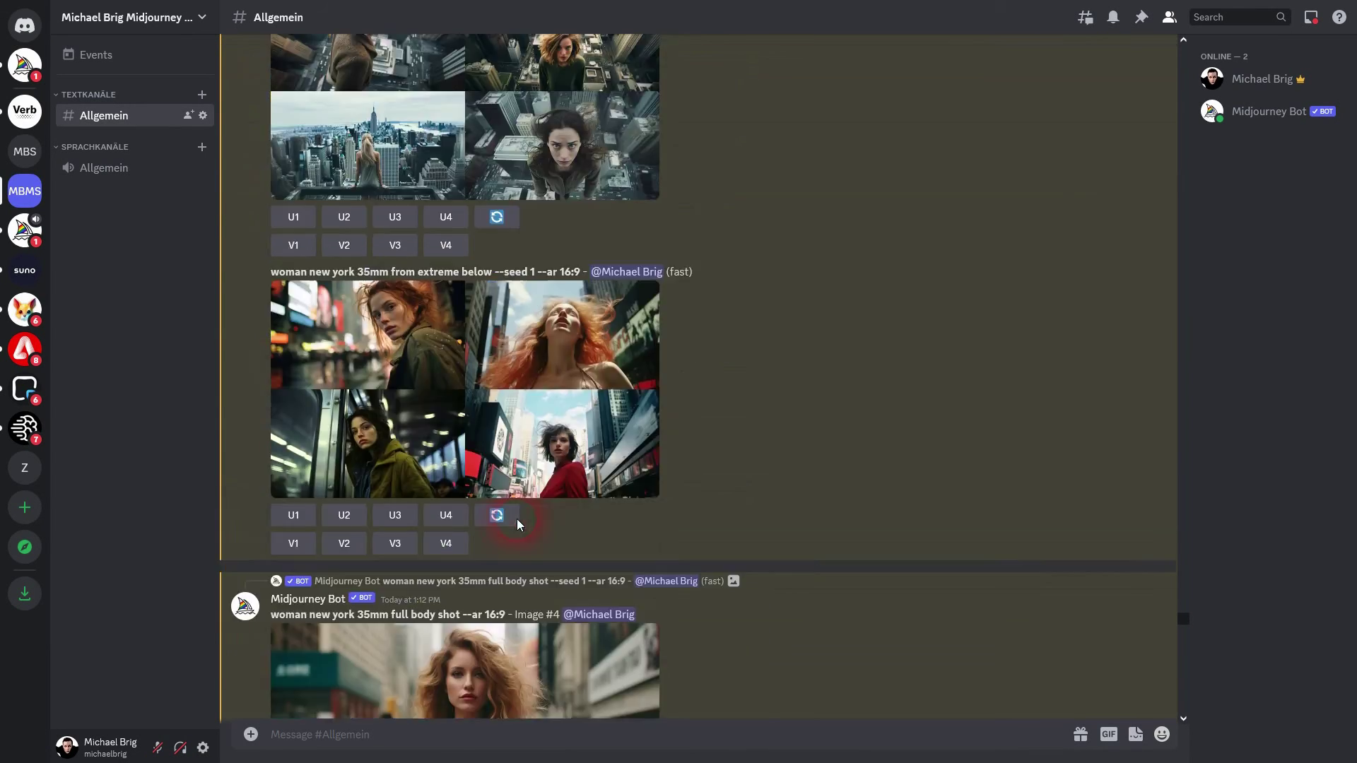
scroll(524, 527, "up", 15)
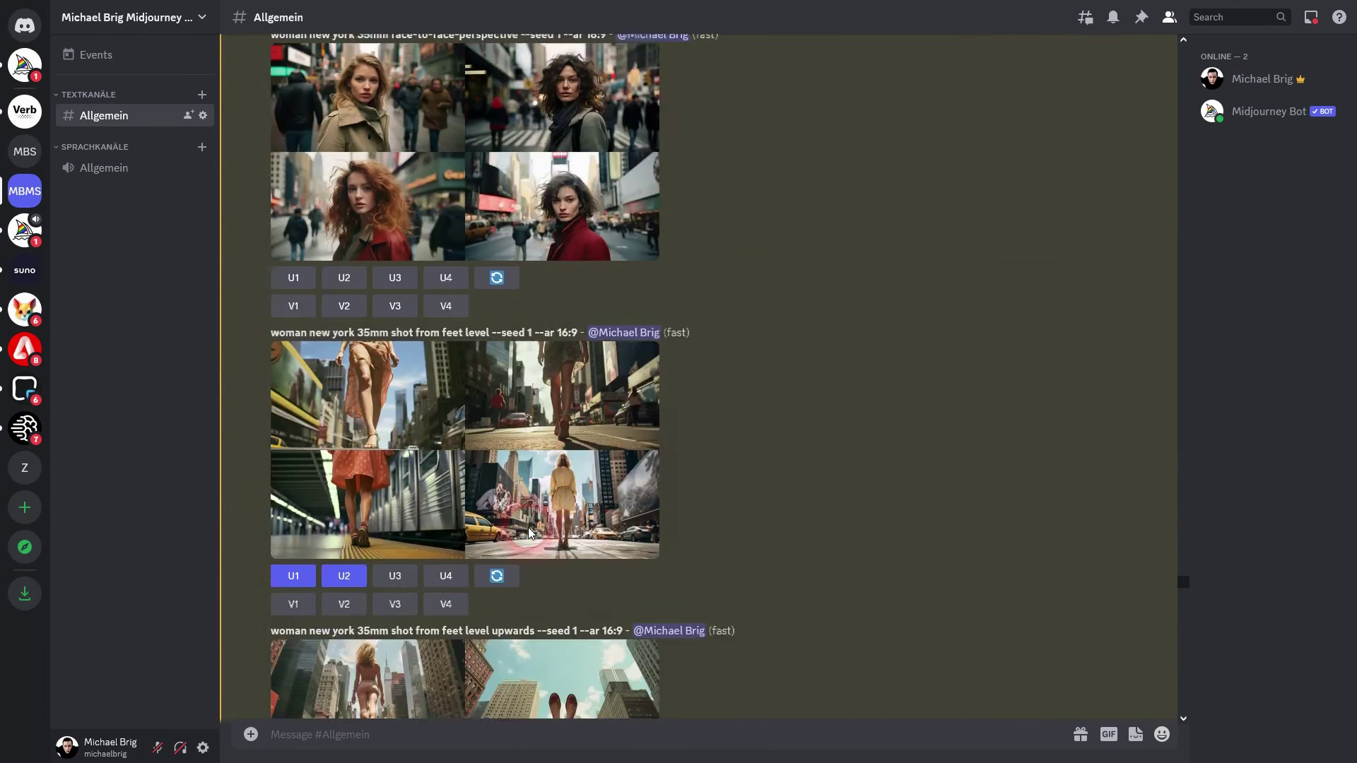
left_click_drag(415, 388, 488, 388)
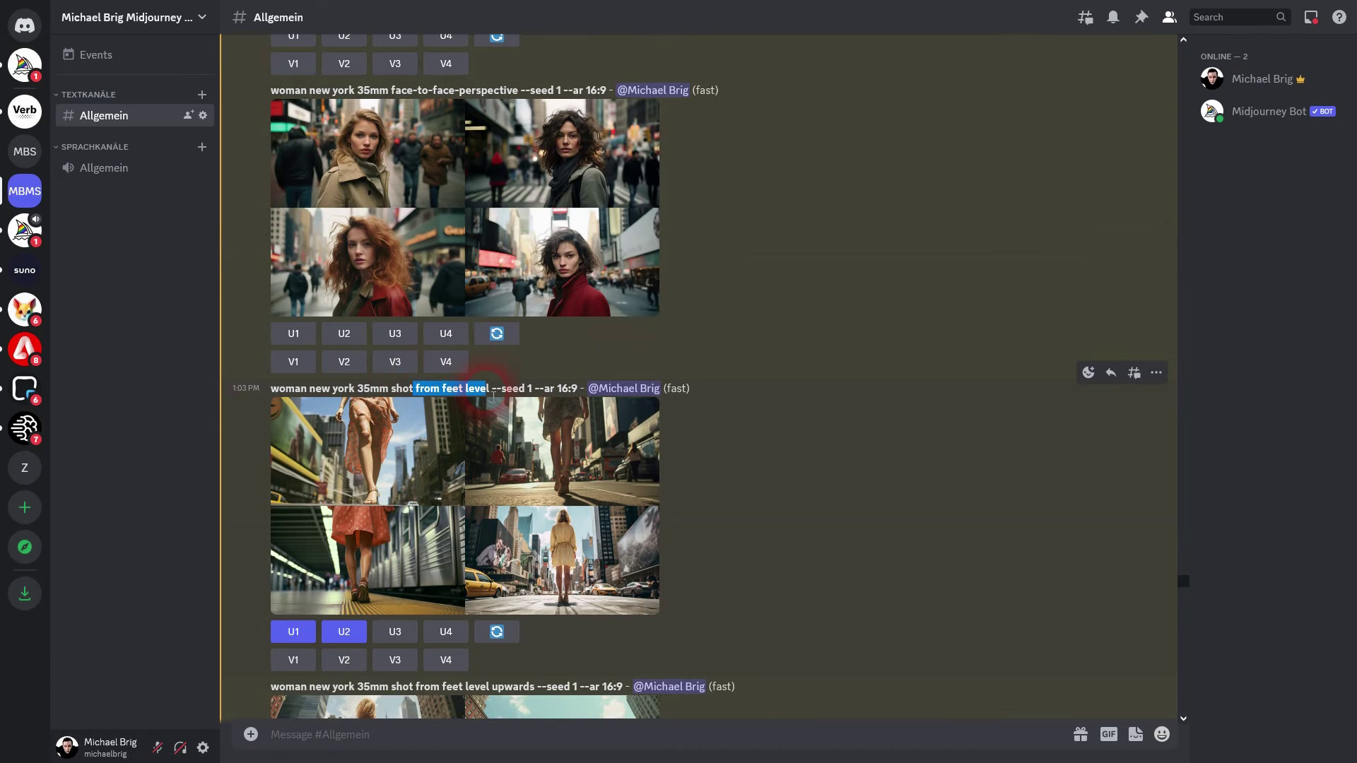
scroll(428, 537, "down", 3)
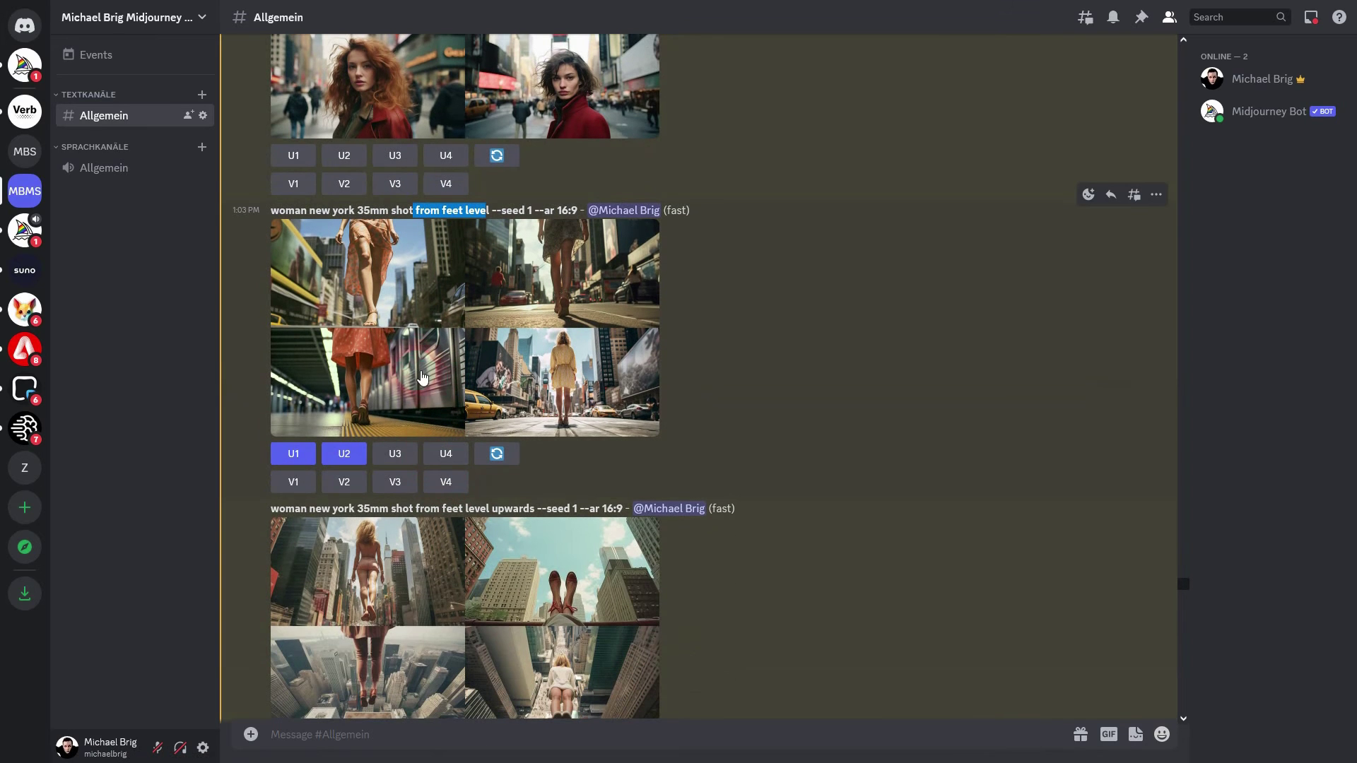
left_click(350, 311)
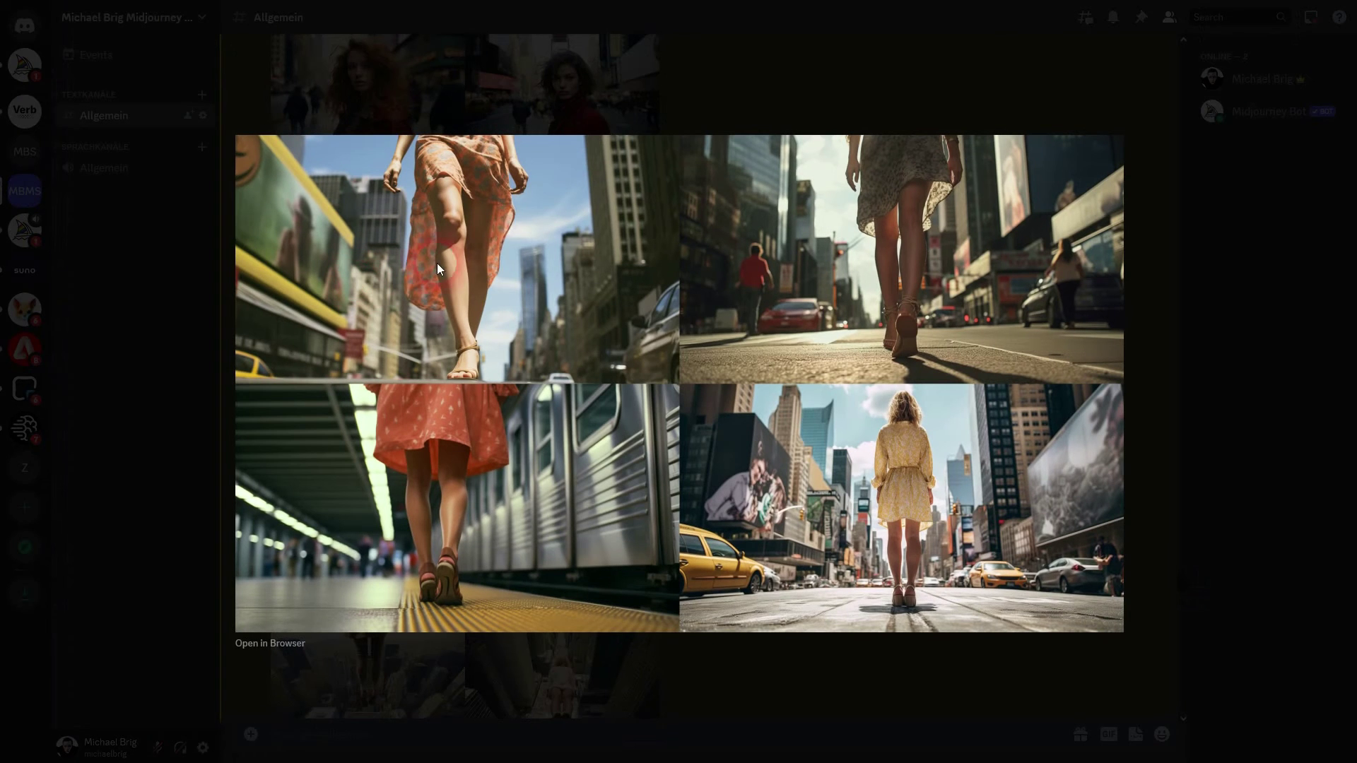
left_click(1236, 374)
scroll(959, 448, "down", 15)
scroll(733, 446, "down", 20)
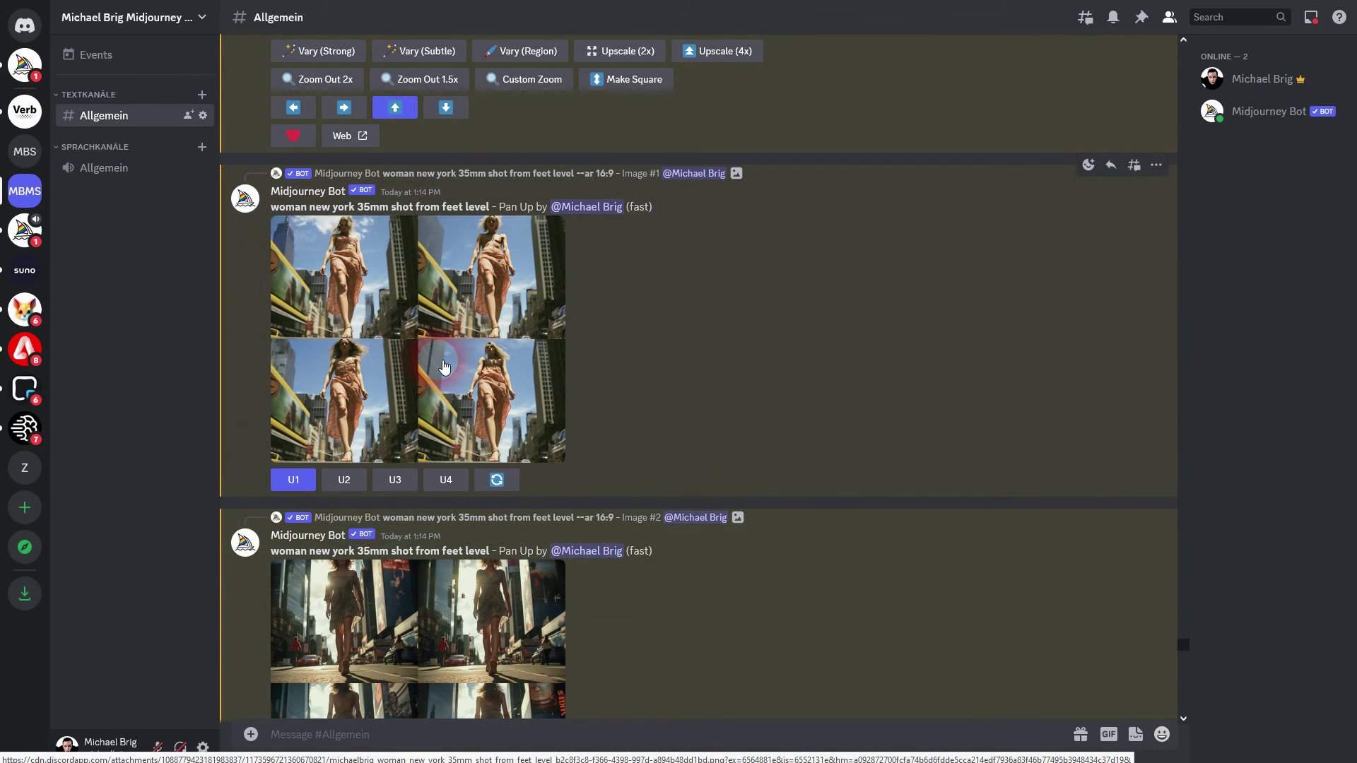
left_click(443, 365)
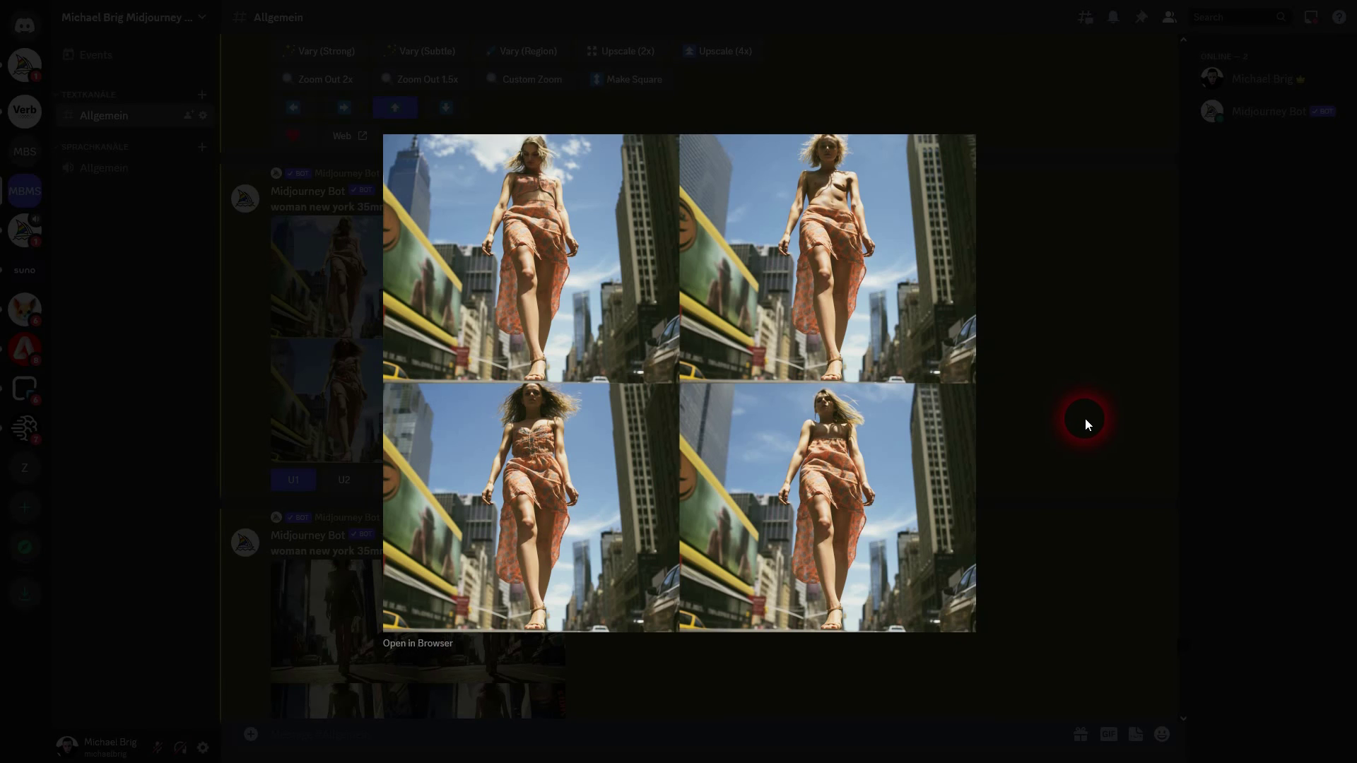
left_click(1084, 418)
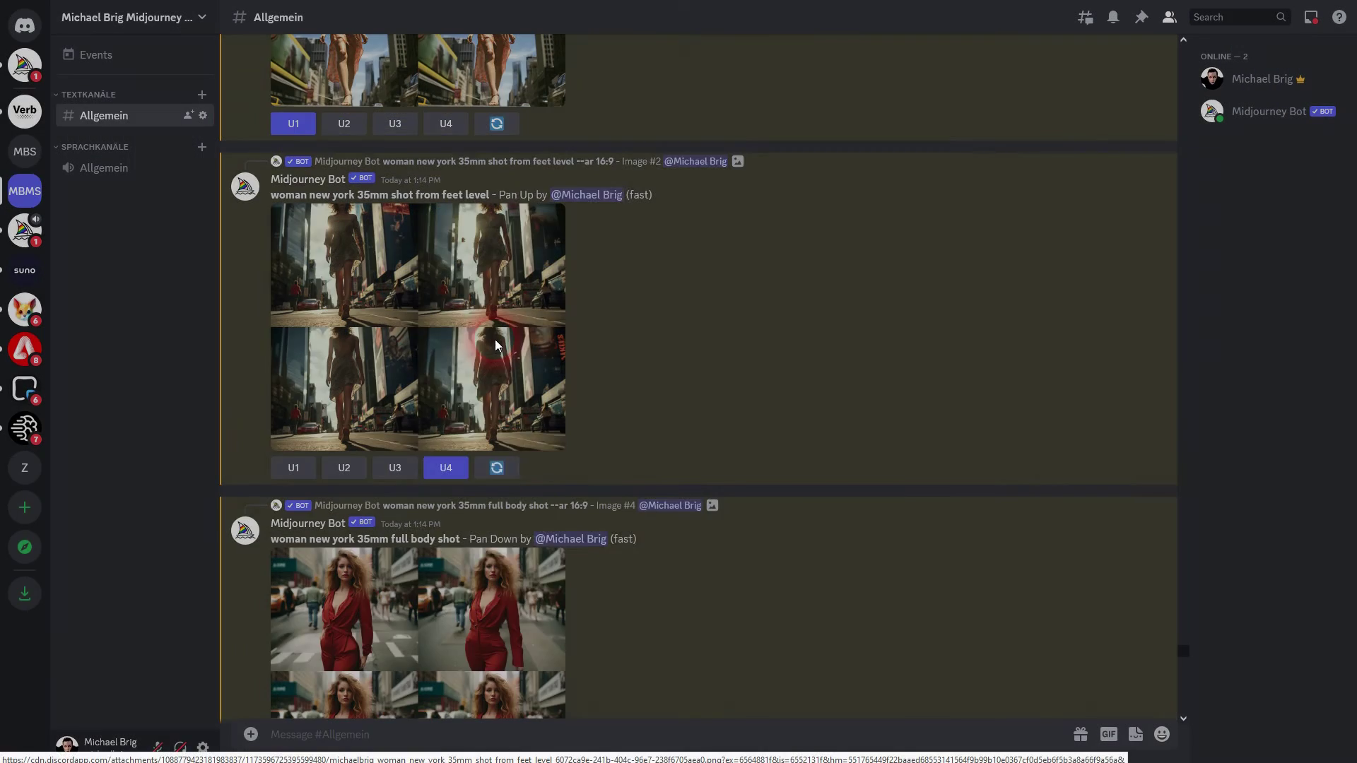
left_click(496, 345)
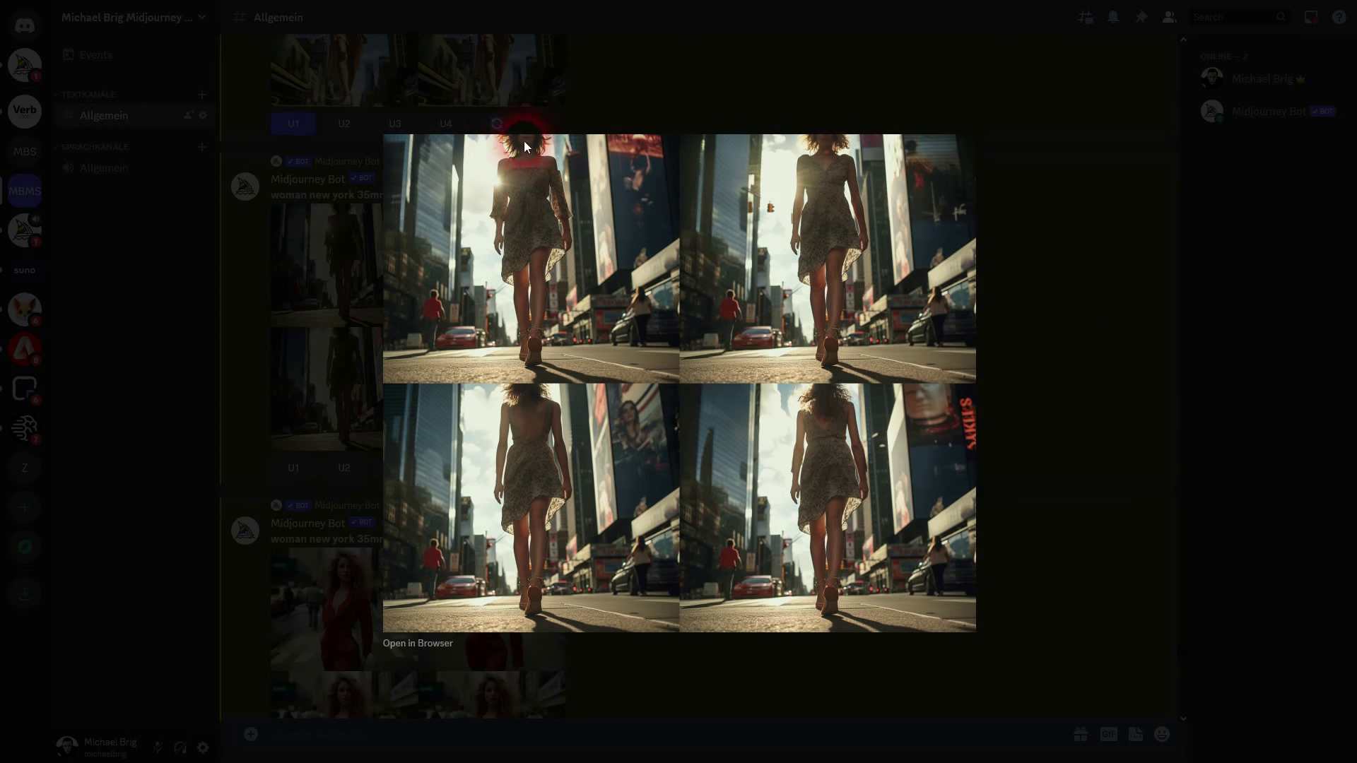
left_click(1102, 447)
scroll(922, 336, "down", 10)
scroll(919, 336, "down", 8)
left_click(473, 185)
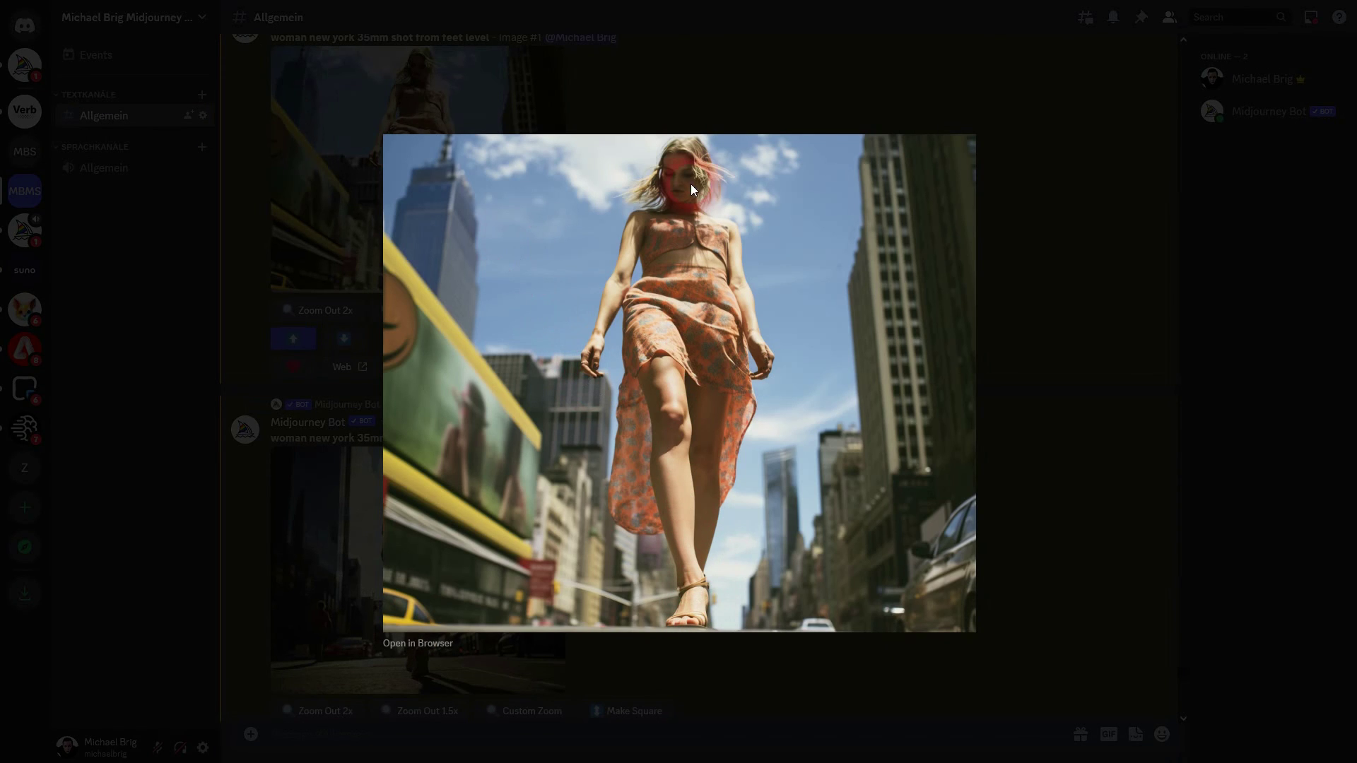
left_click(1057, 383)
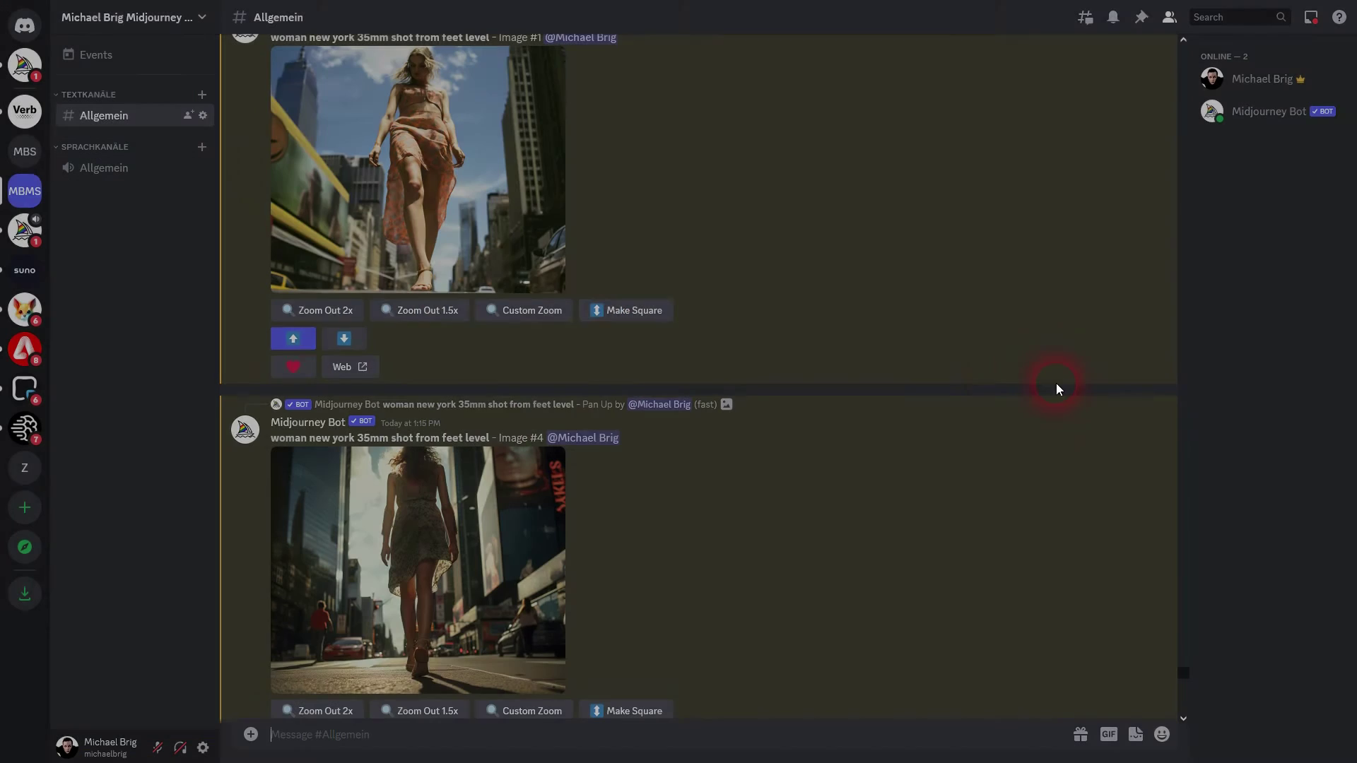
scroll(783, 332, "down", 5)
left_click(481, 322)
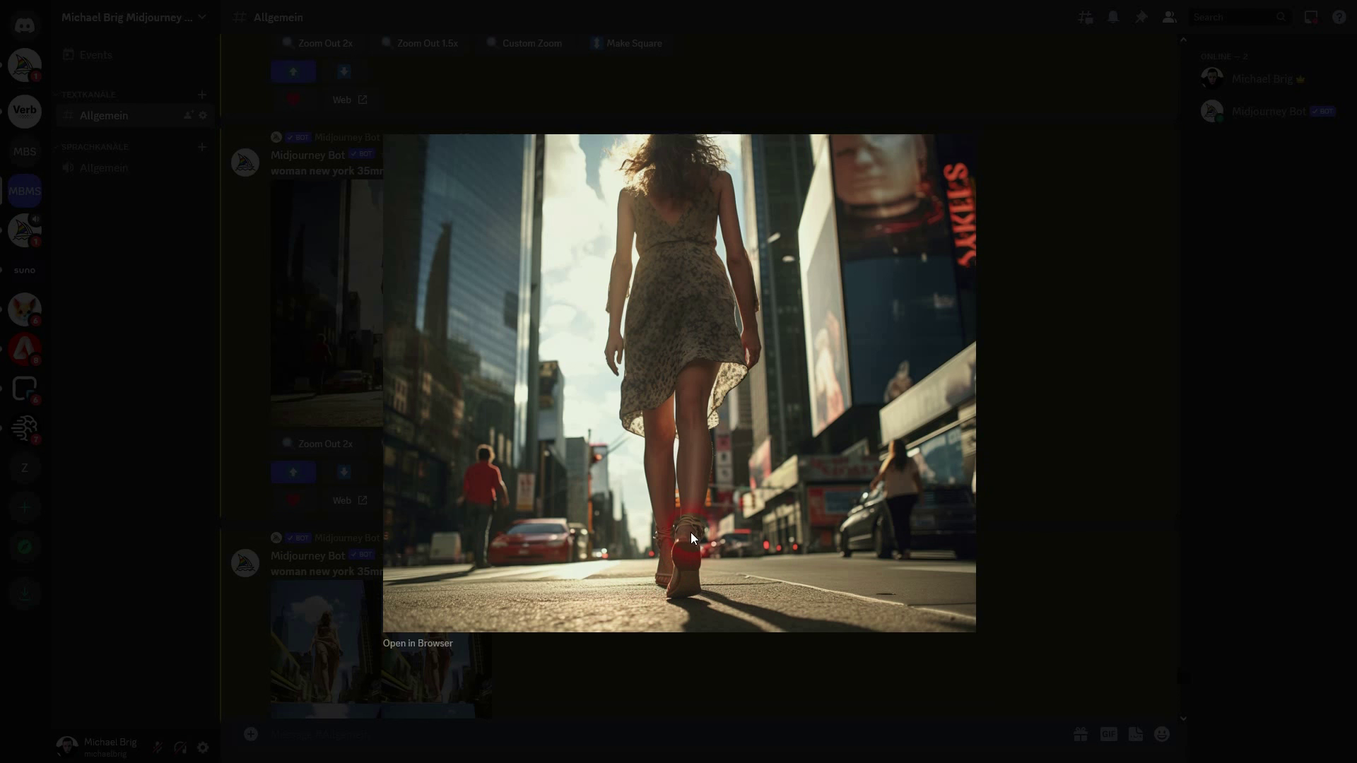
left_click(1053, 453)
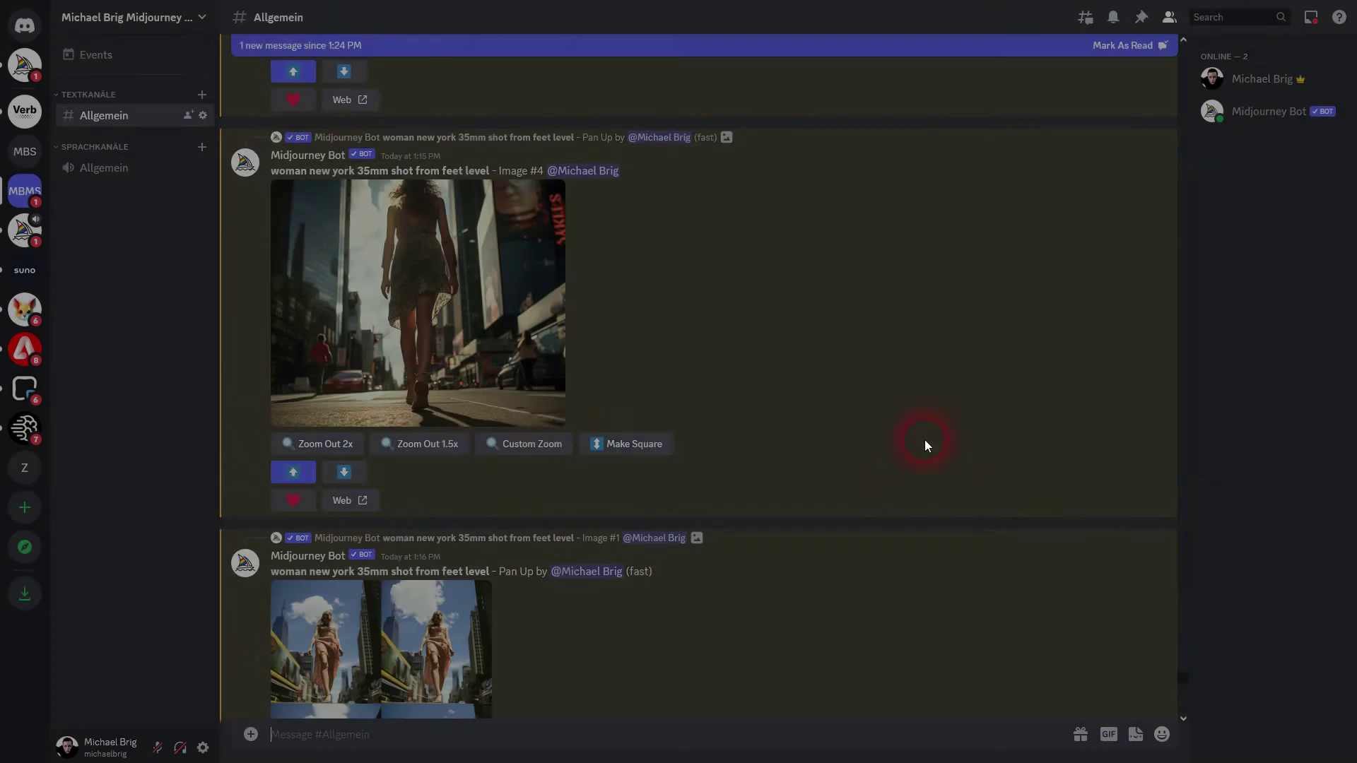
scroll(918, 439, "down", 5)
scroll(971, 676, "down", 10)
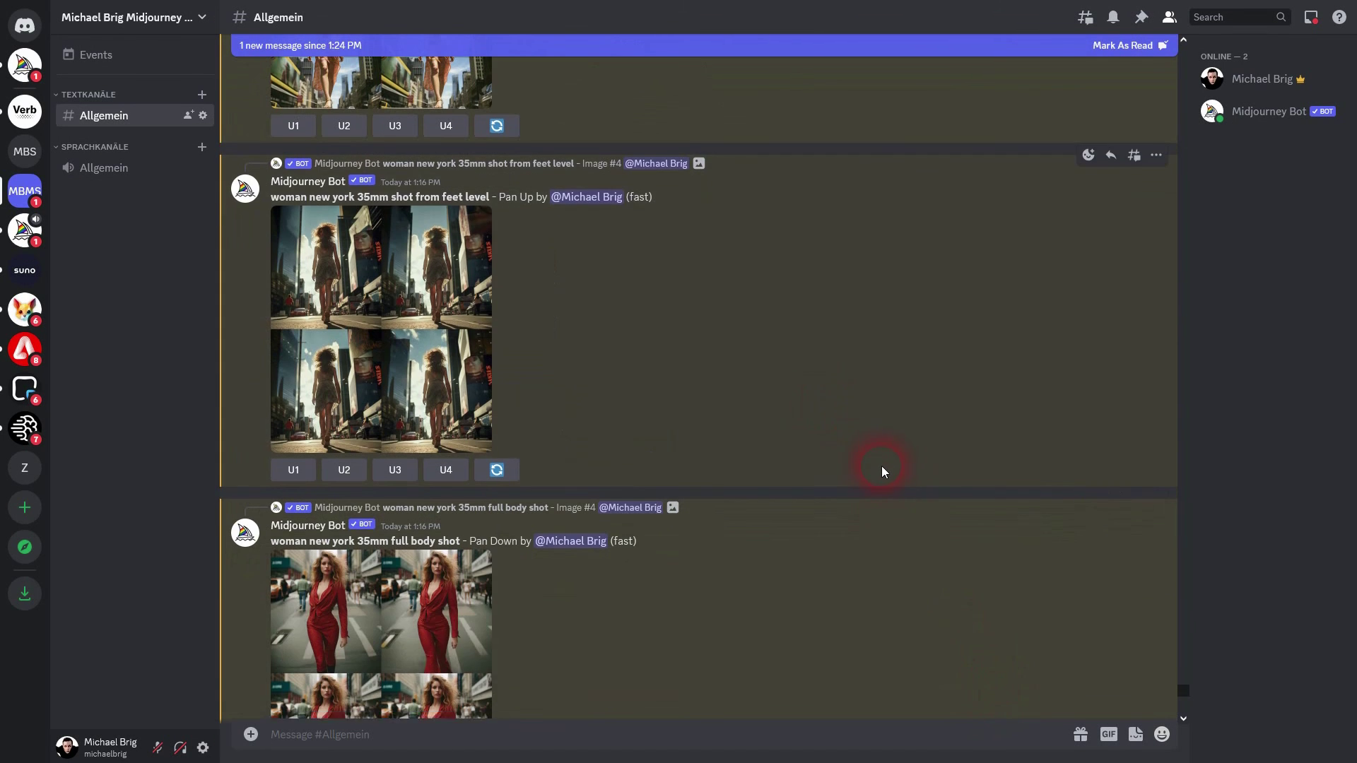
scroll(707, 438, "down", 1)
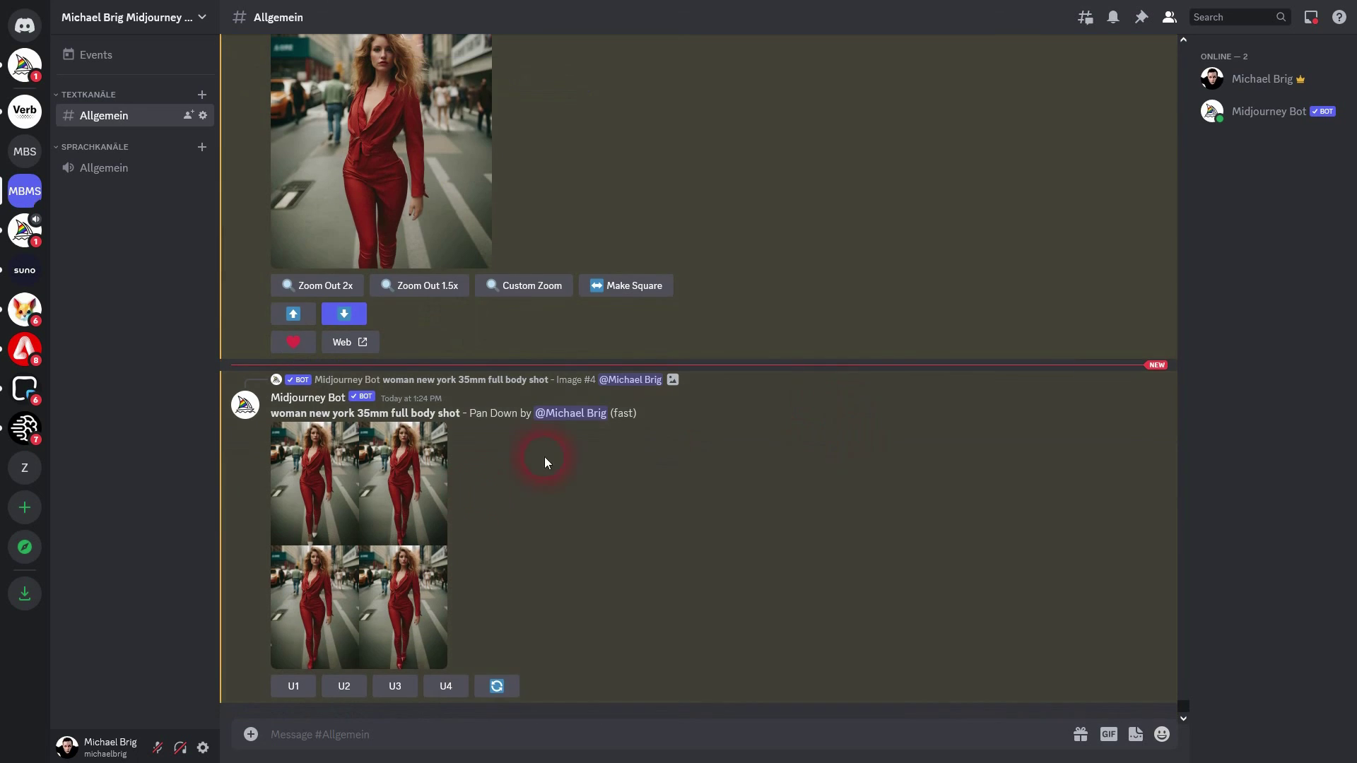
left_click(354, 577)
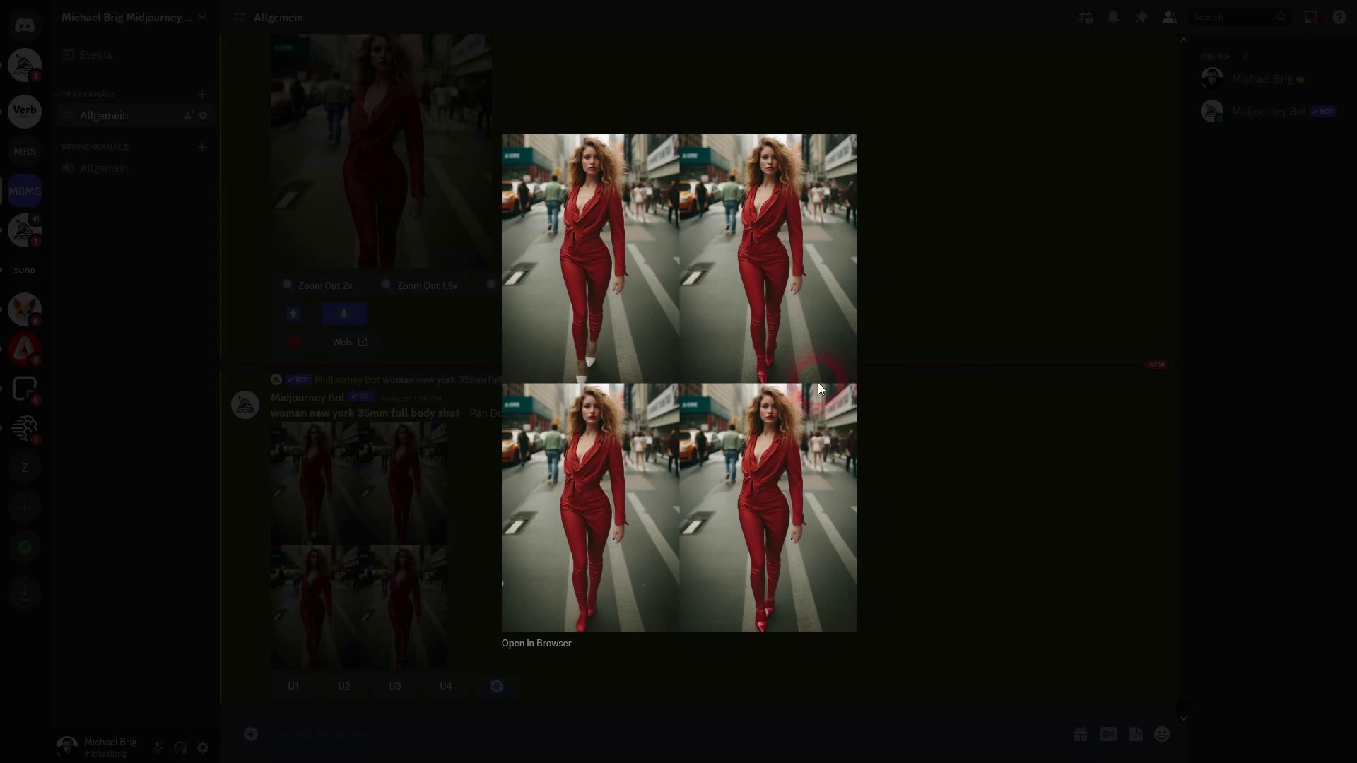
left_click(939, 468)
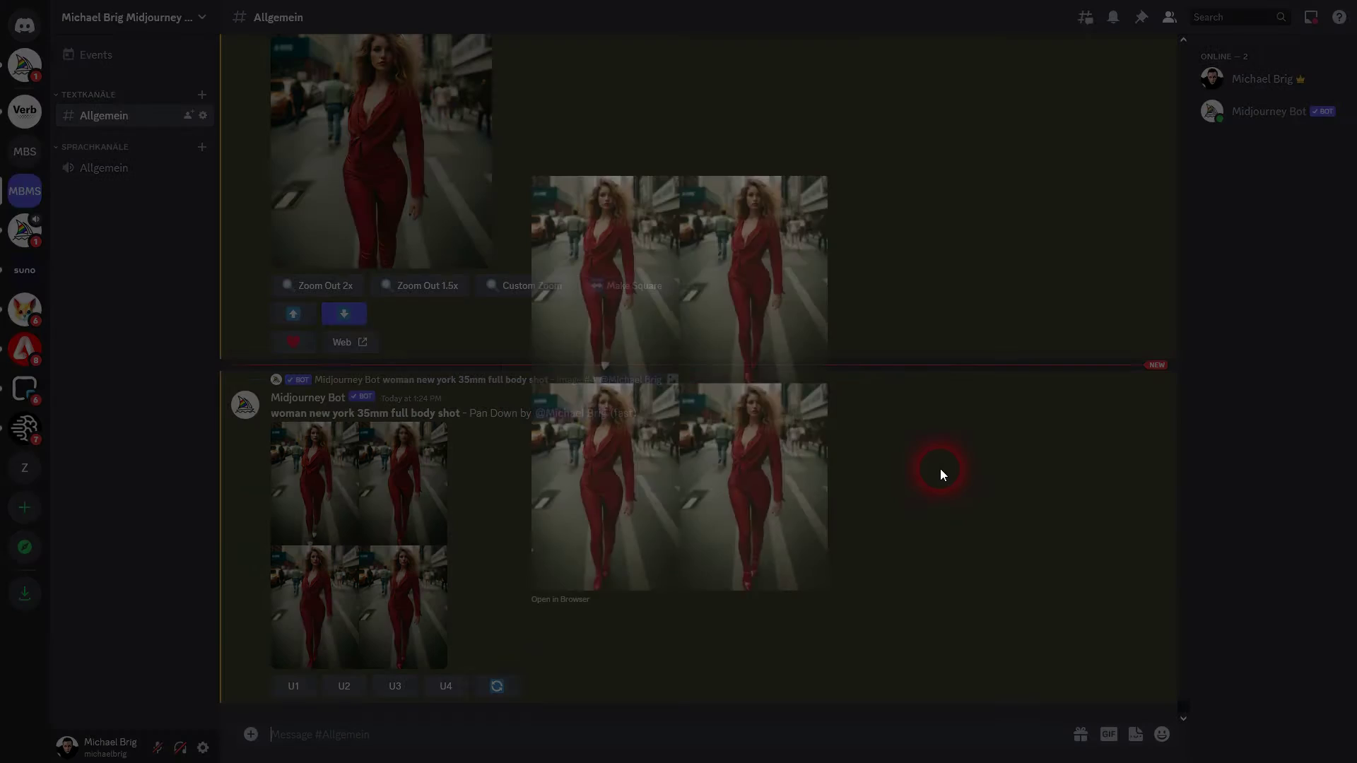